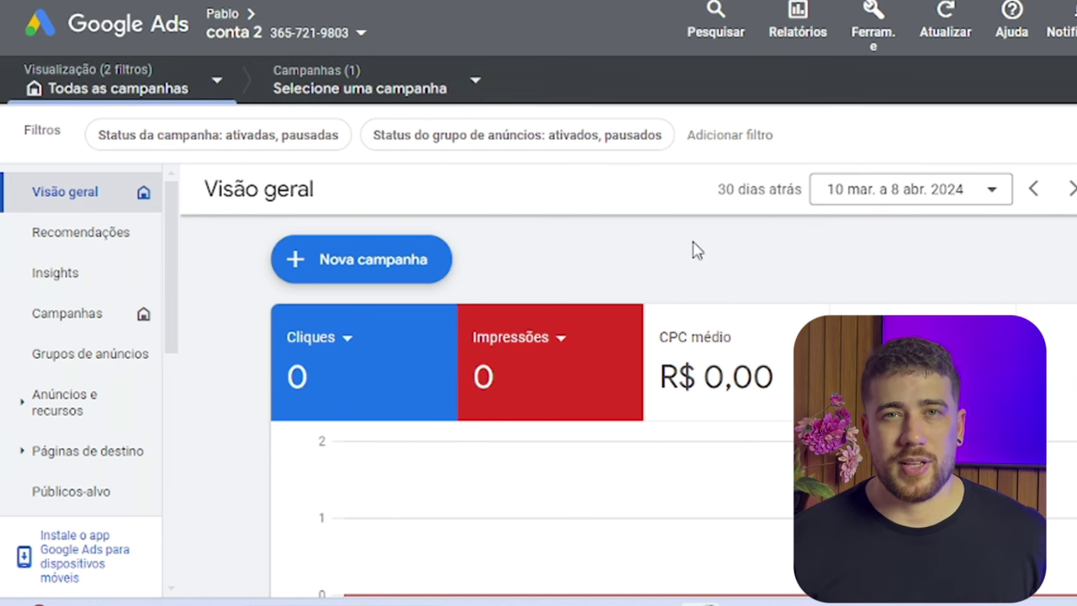
Start a new campaign with the Vendas objective and keep the account-default Compras conversion goal
click(401, 277)
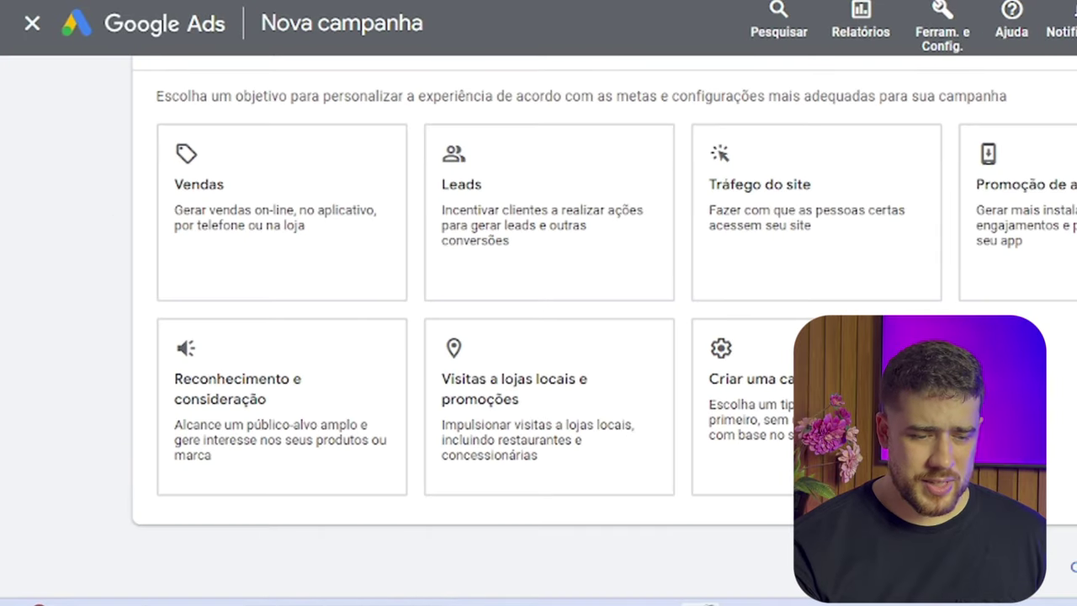
click(196, 207)
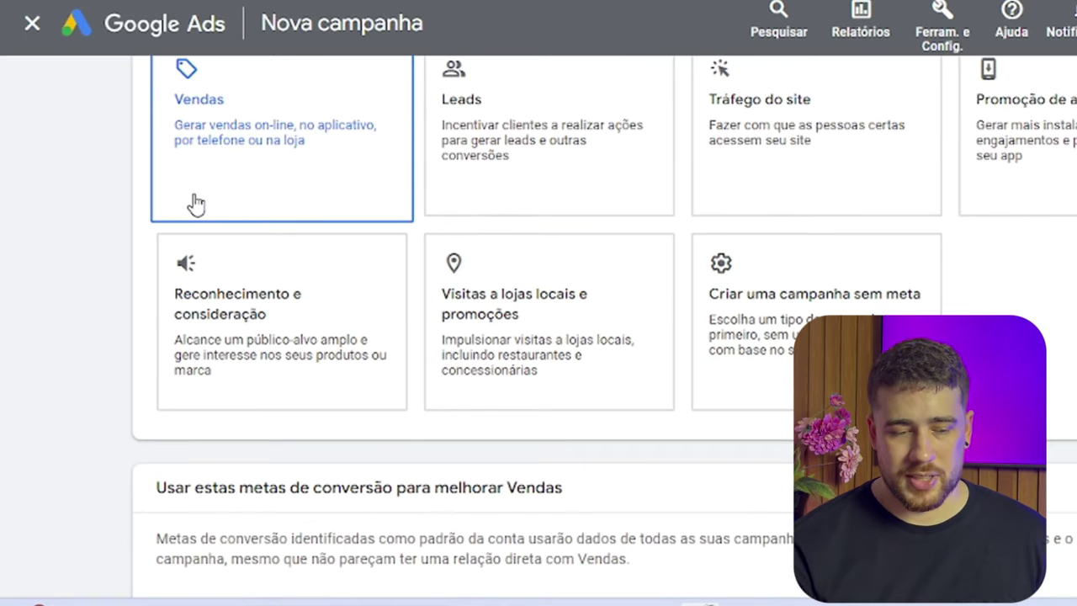
scroll(271, 362, down, 3)
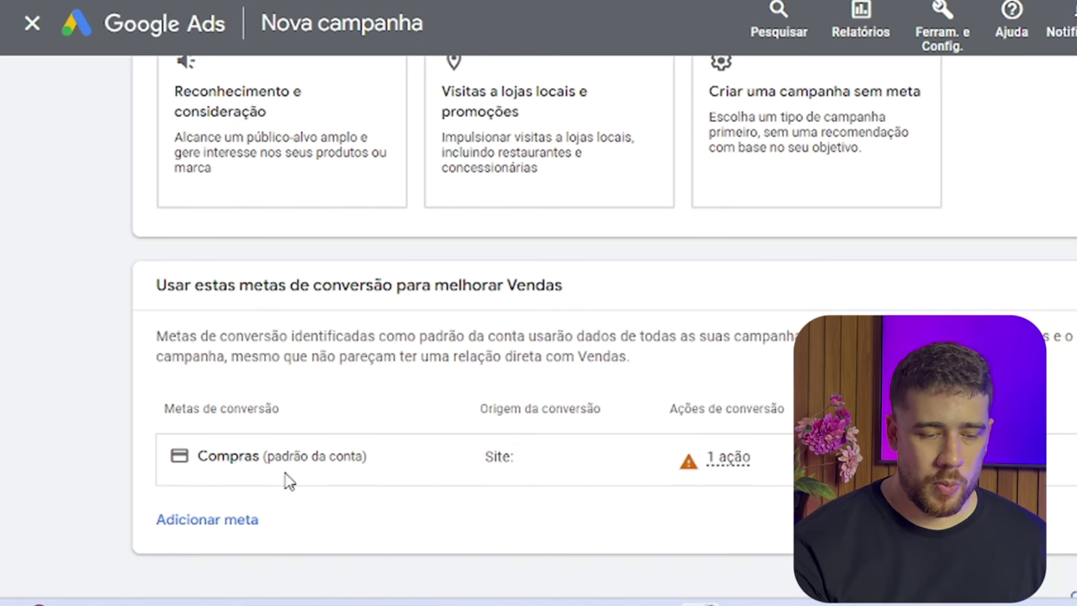
scroll(704, 273, down, 2)
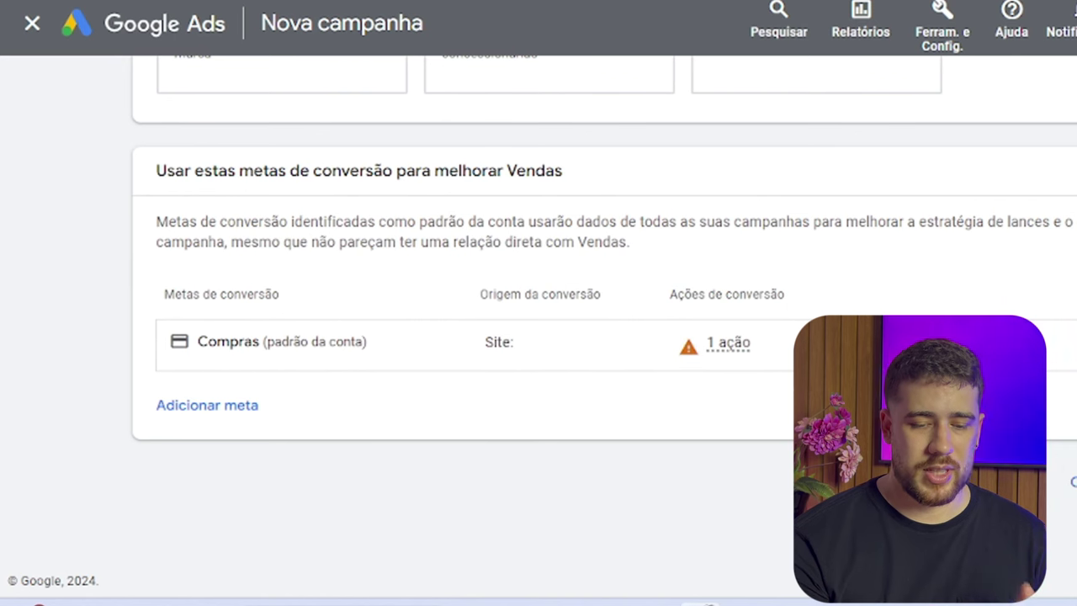
scroll(602, 470, down, 5)
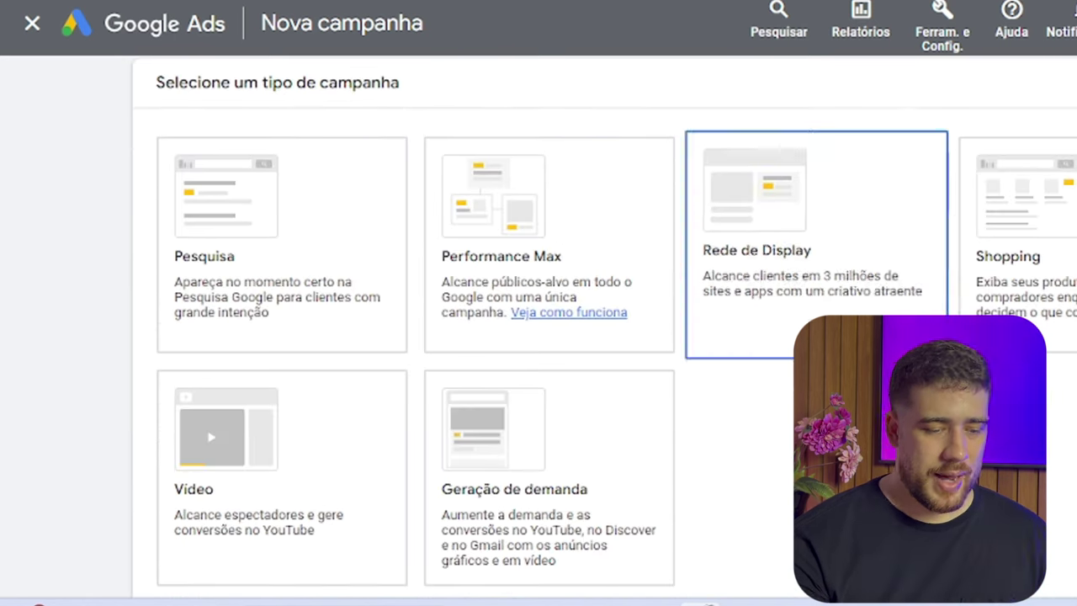
Choose Rede de Display as the campaign type and name the campaign "Sua renda em casa"
click(825, 306)
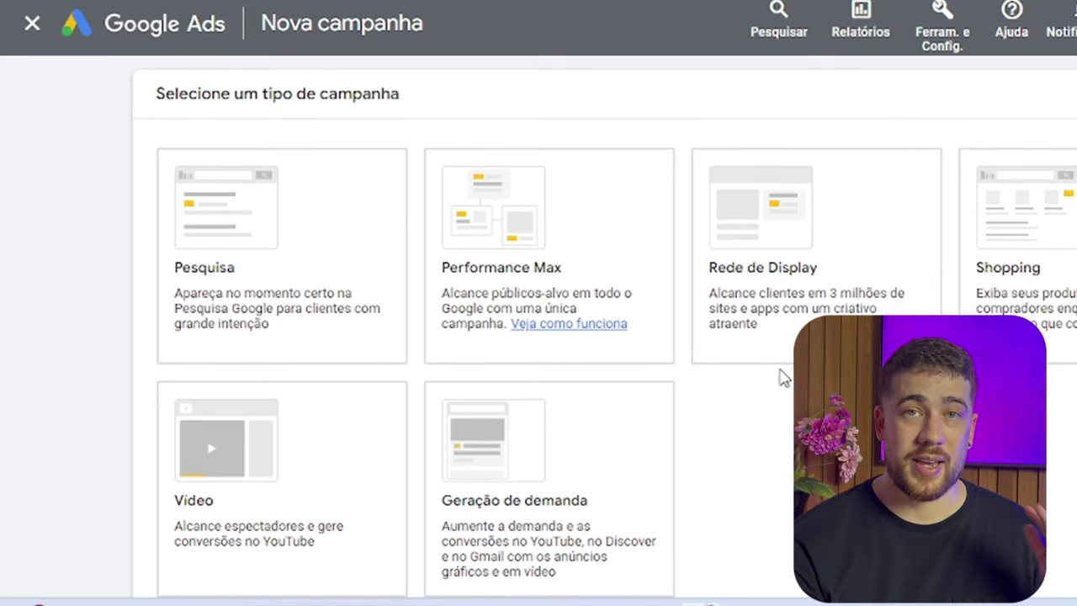
scroll(409, 435, down, 4)
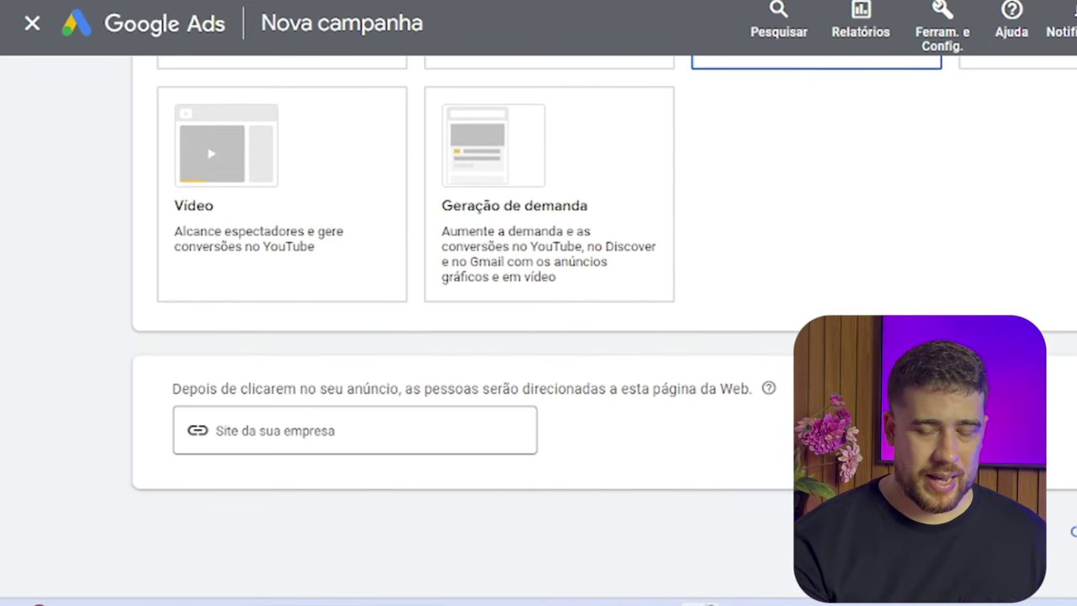
scroll(324, 361, down, 3)
triple_click(323, 360)
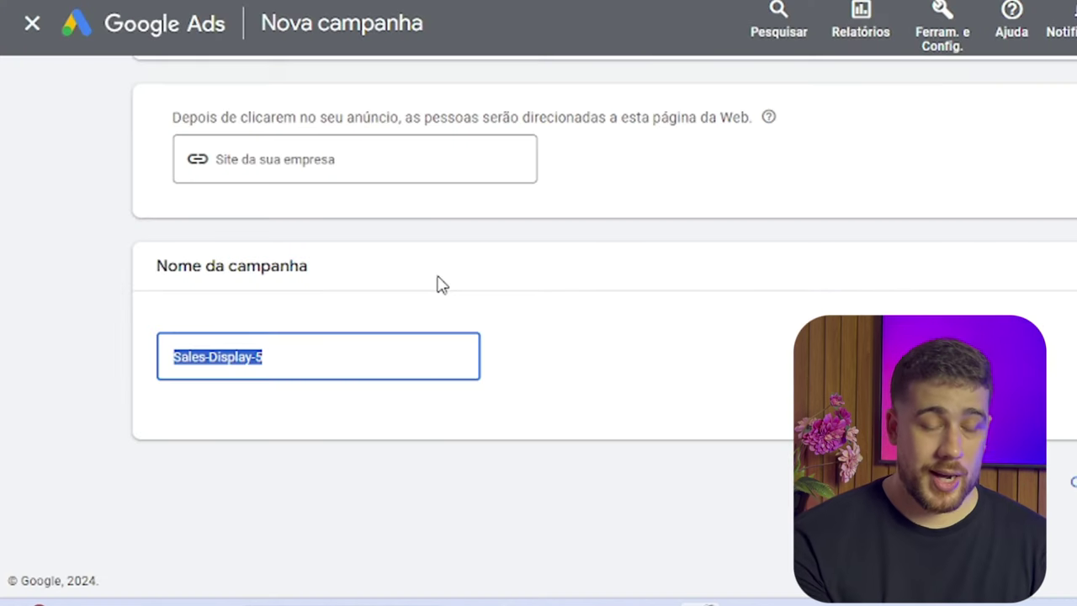
text(Sua renda em casa)
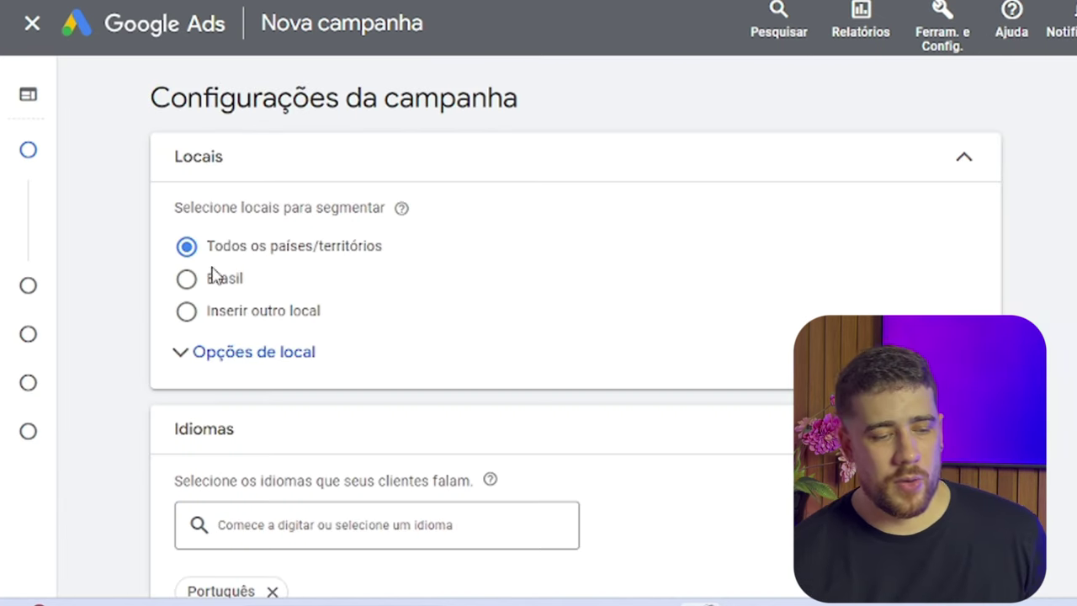
Target the campaign to Brasil and add the recommended Inglês to its languages
click(186, 281)
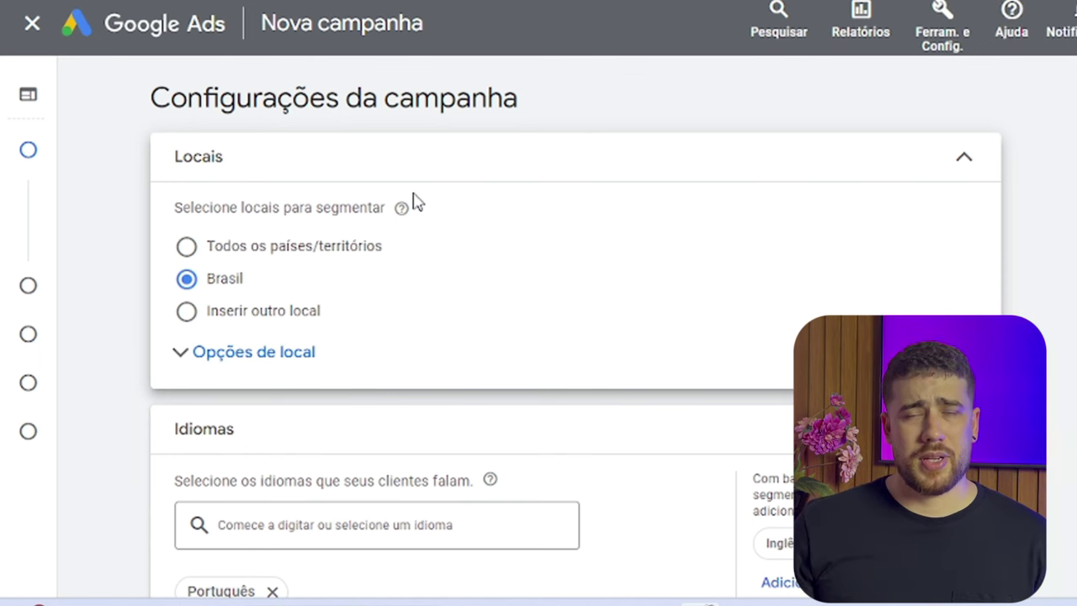
scroll(481, 274, down, 3)
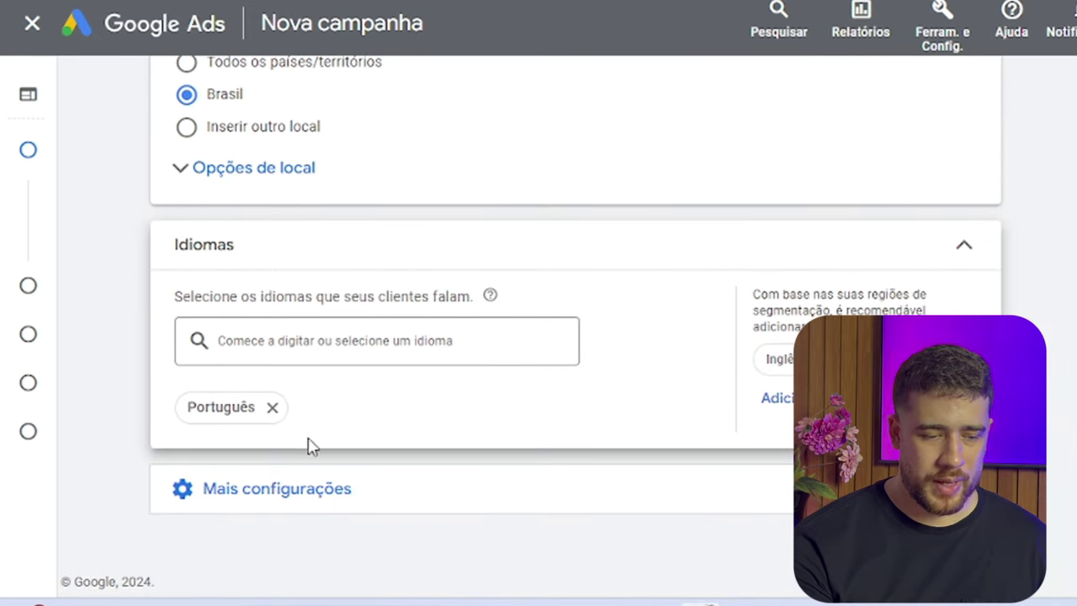
click(779, 362)
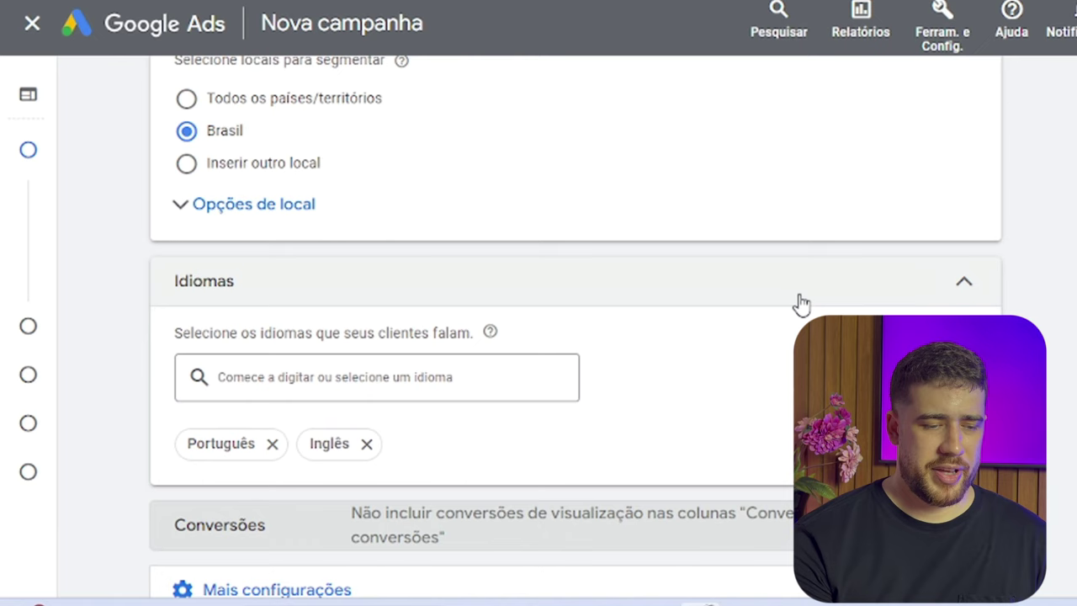
scroll(799, 303, down, 2)
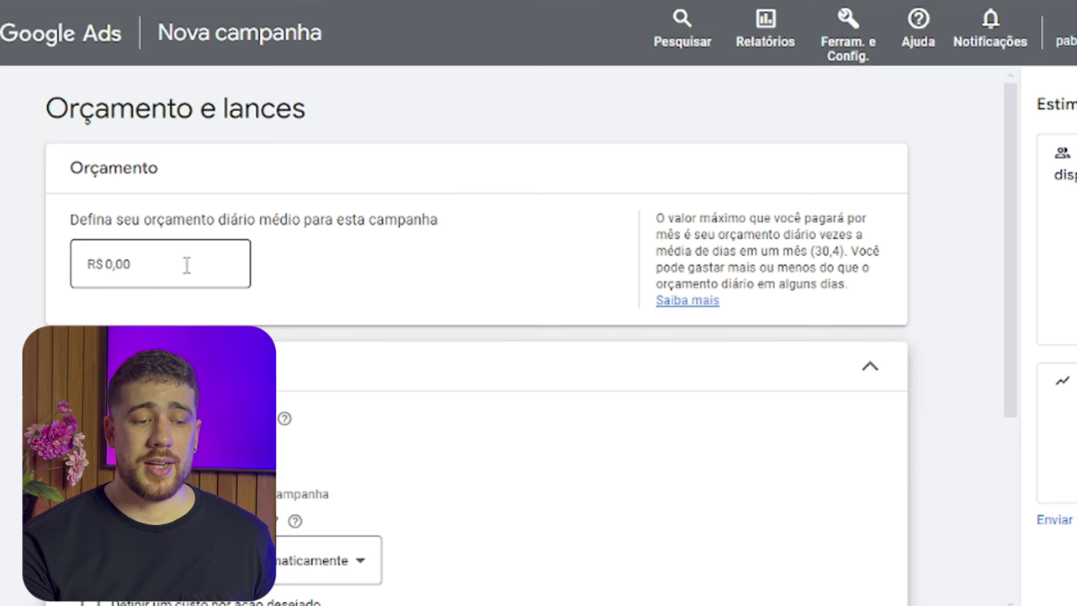
Set the campaign's average daily budget to R$ 25,00
click(179, 267)
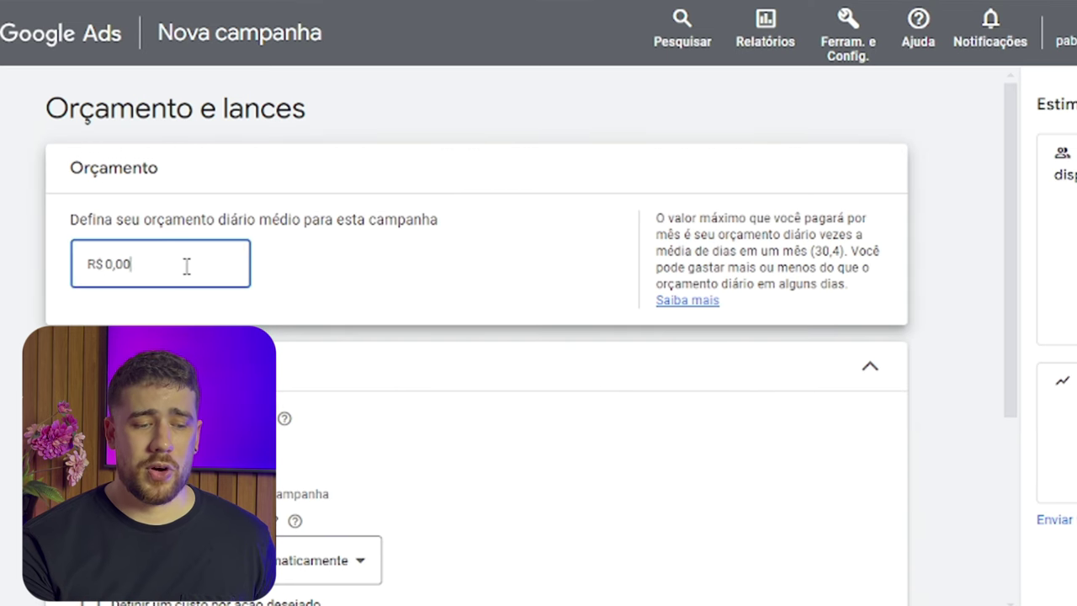
text(25)
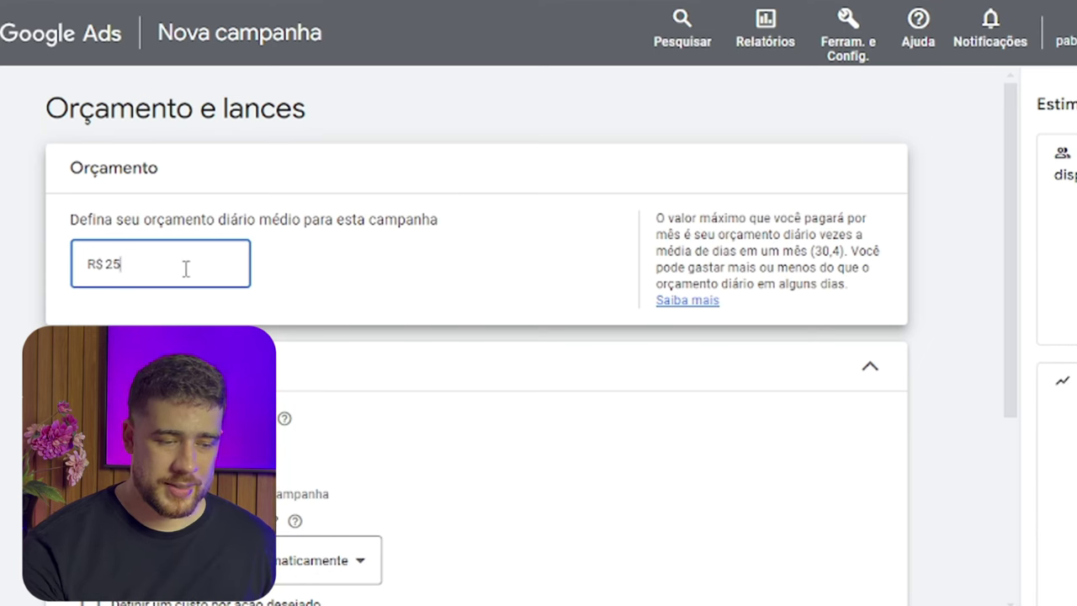
click(283, 261)
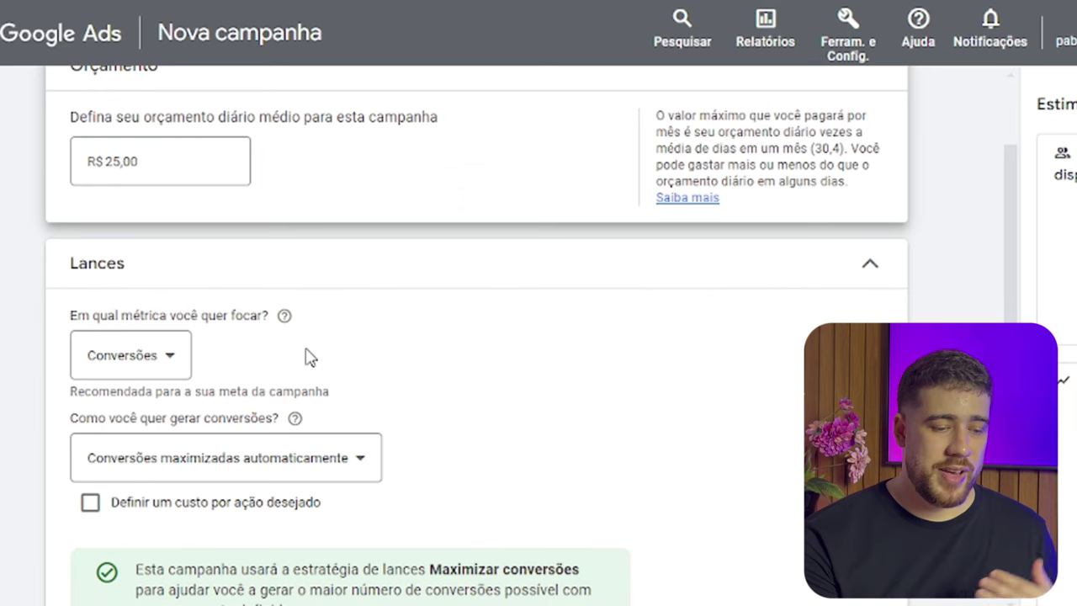
Select a bid strategy directly instead of the recommended one, choosing Maximizar cliques
scroll(308, 356, down, 2)
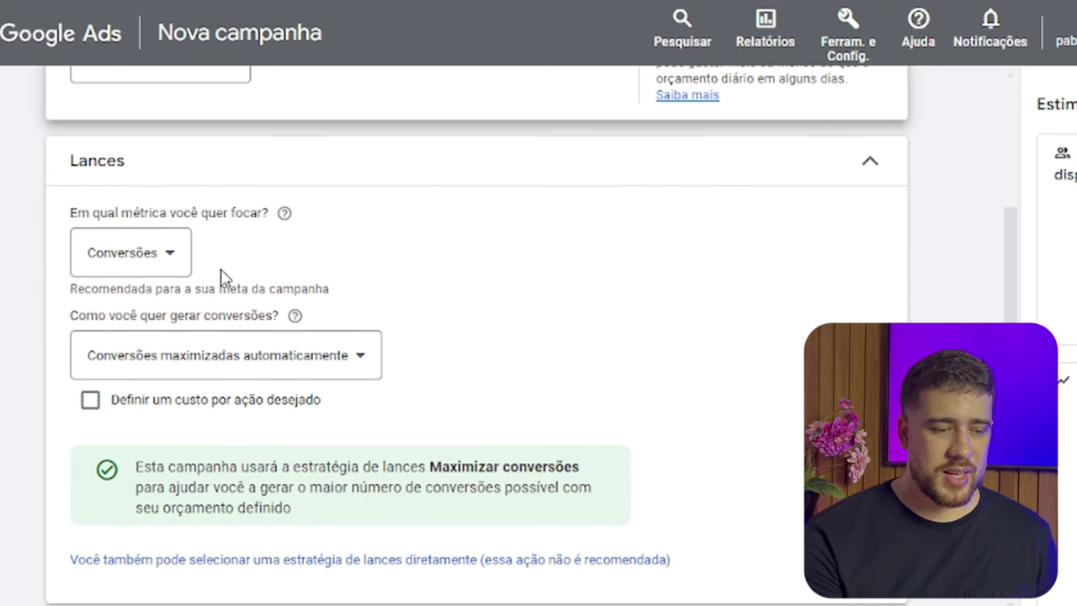
scroll(464, 276, up, 1)
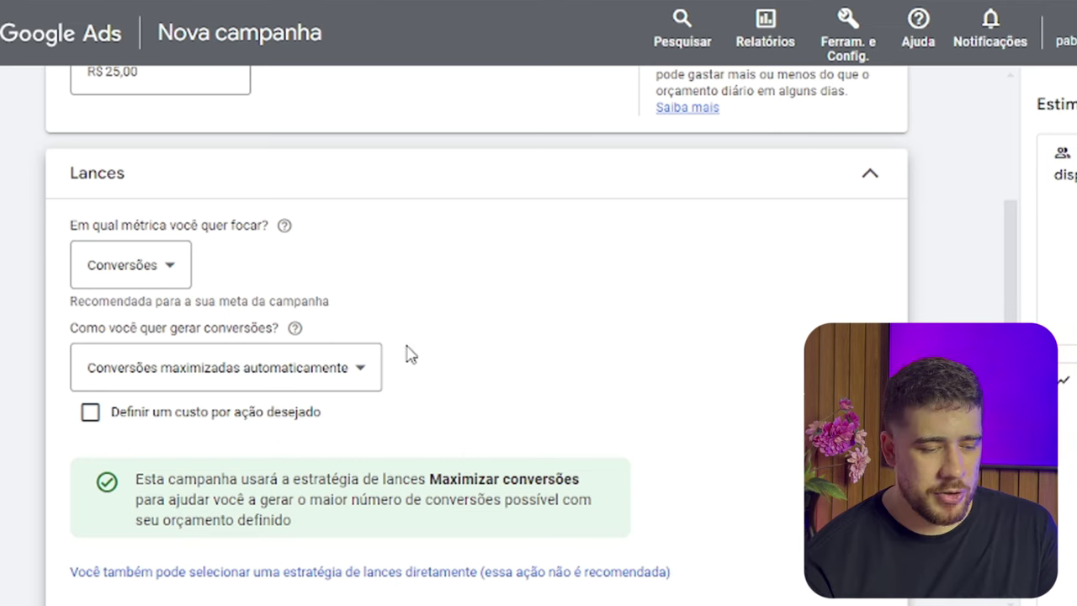
scroll(124, 452, down, 1)
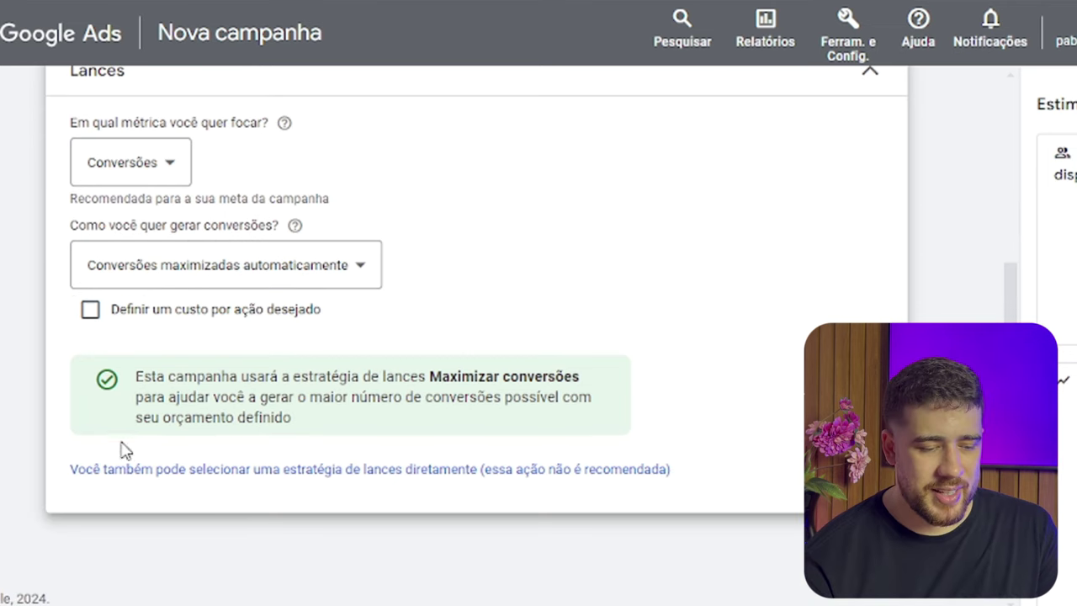
triple_click(210, 484)
click(313, 471)
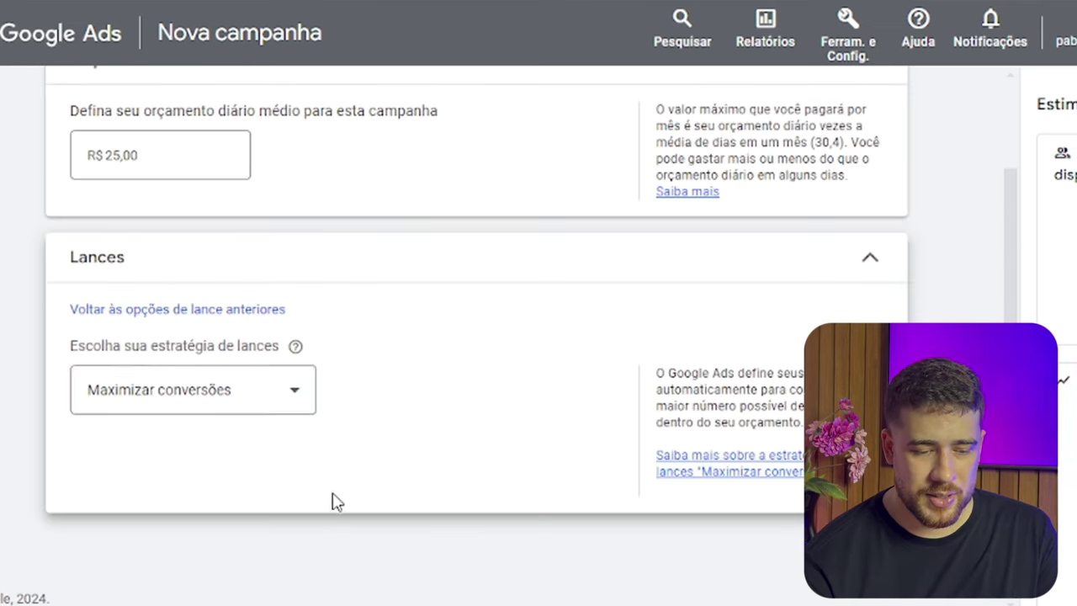
click(281, 396)
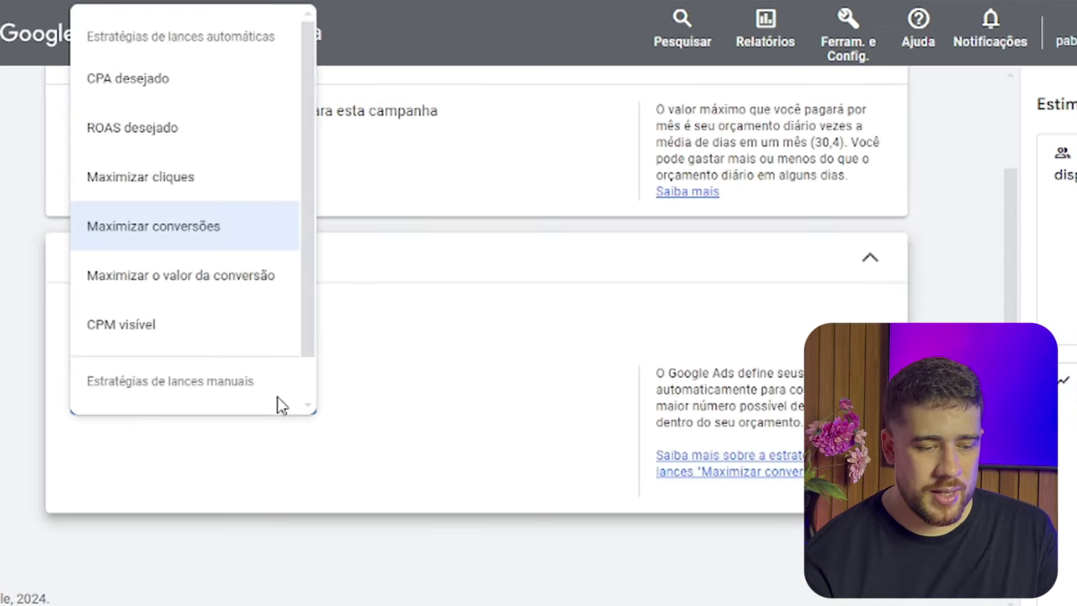
mouse_move(198, 191)
click(194, 178)
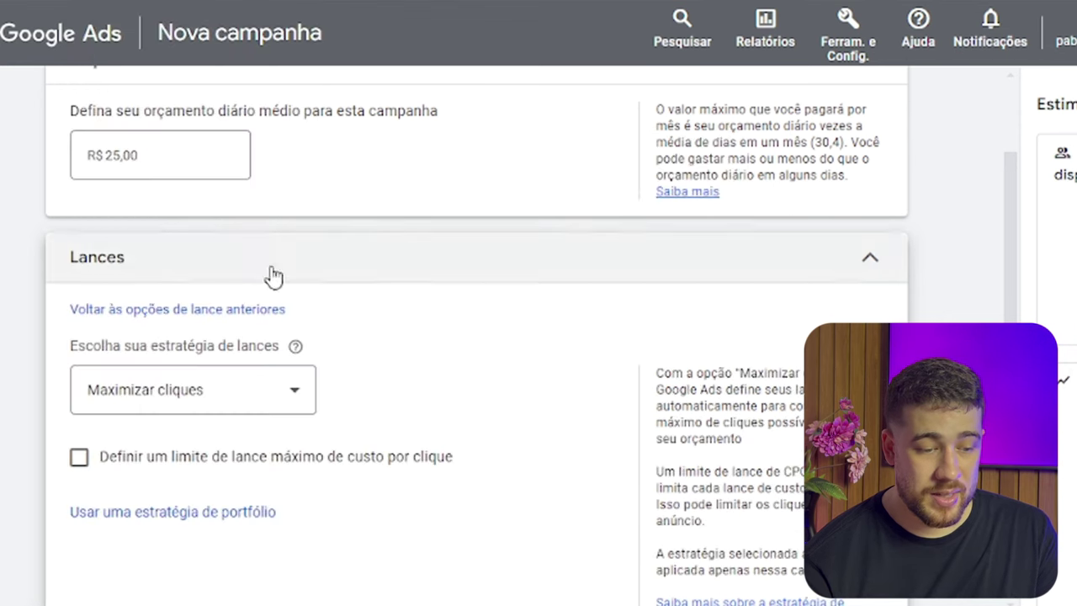
Enable a maximum cost-per-click bid limit and set it to R$ 1,00
scroll(337, 336, down, 2)
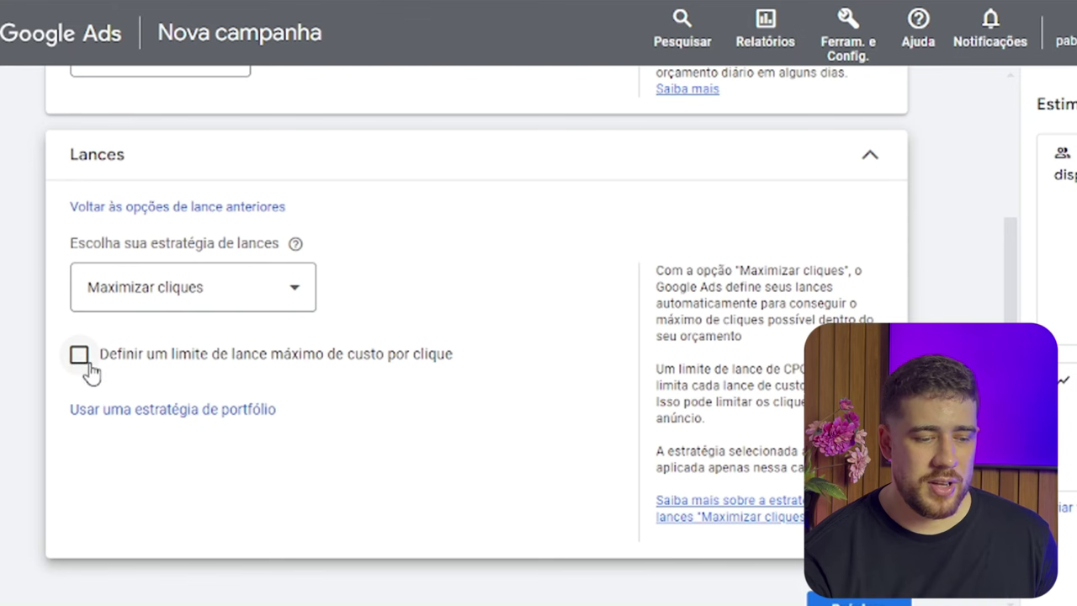
click(80, 356)
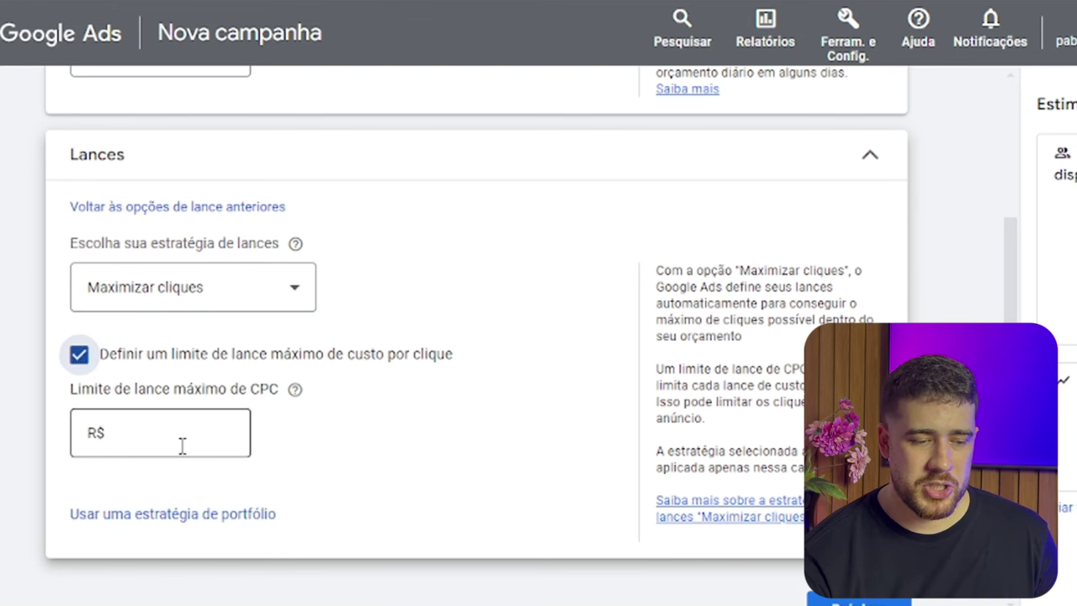
click(182, 446)
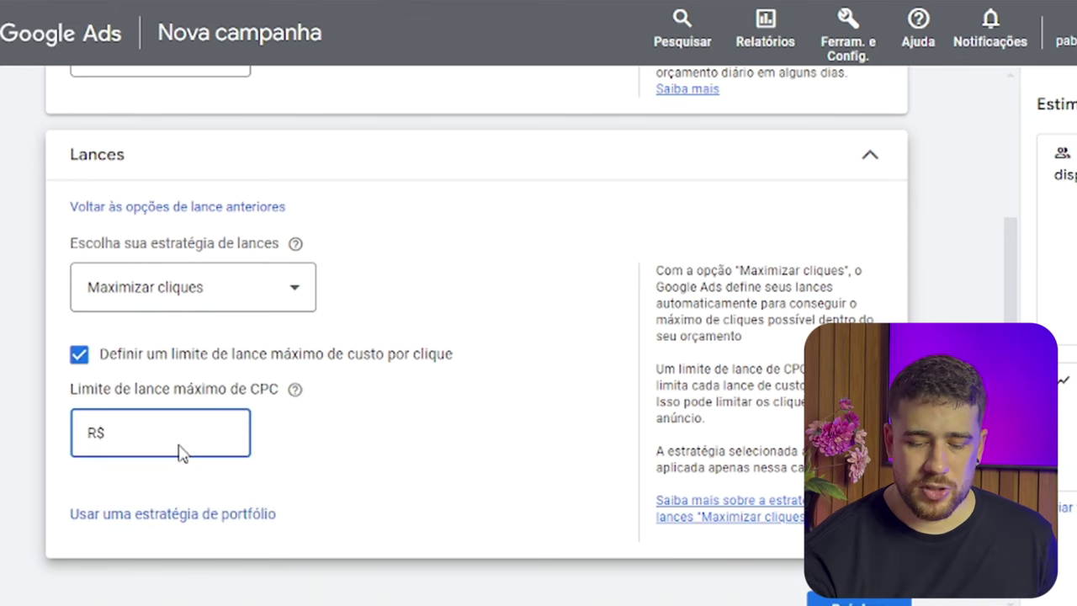
click(368, 475)
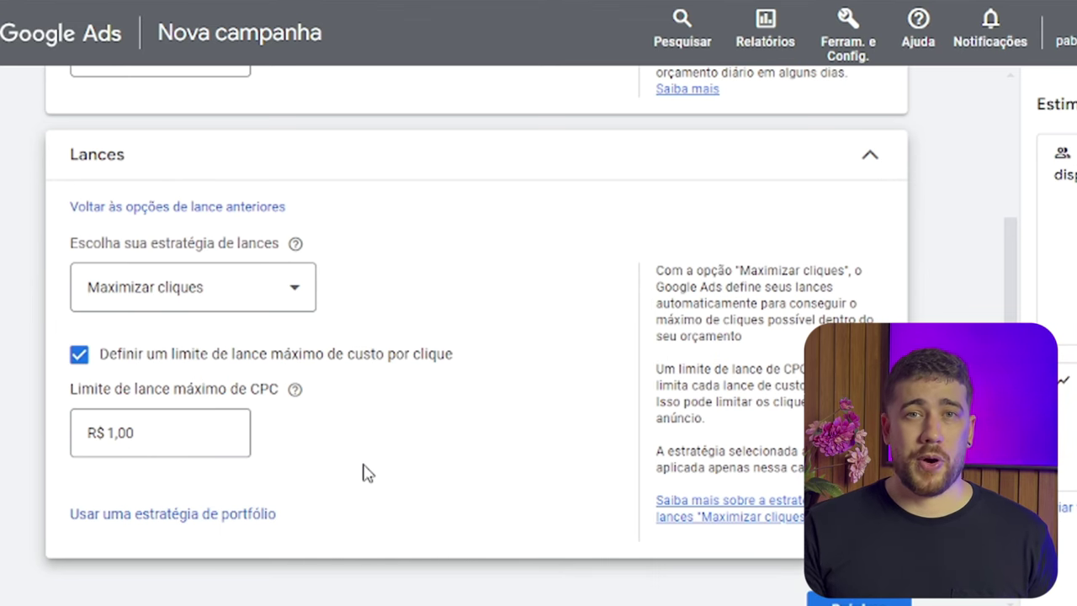
scroll(613, 503, down, 1)
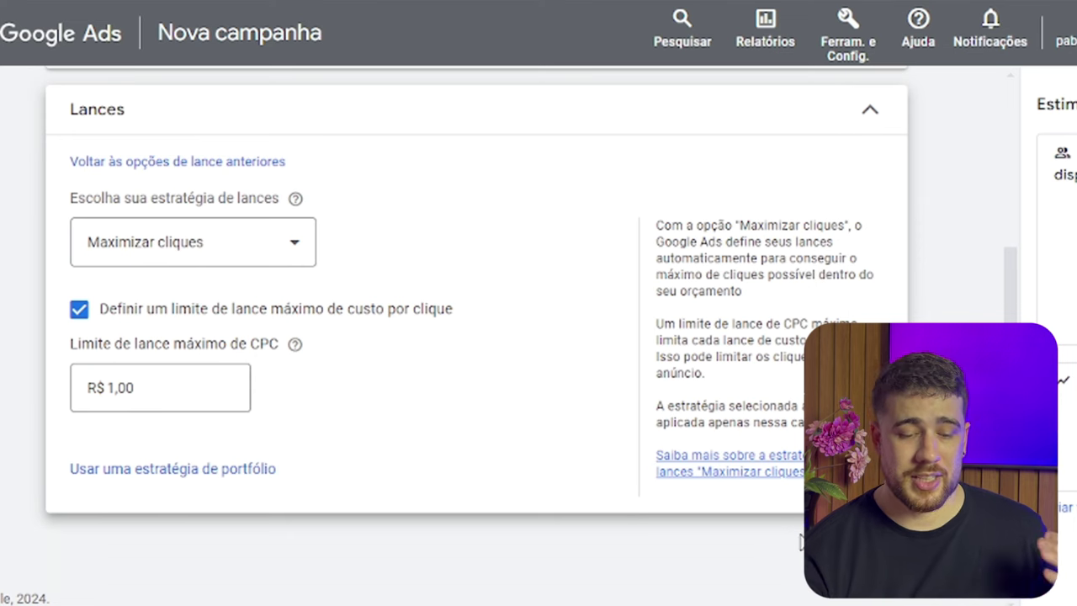
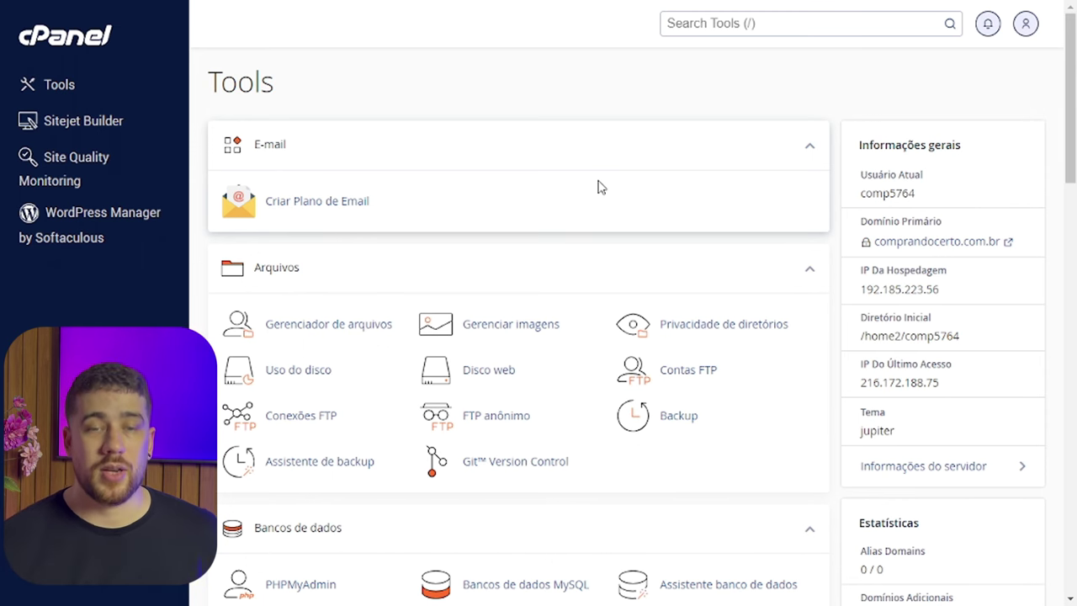
Look through the hosting tools in cPanel and examine the Sua Renda em Casa sales page
scroll(589, 186, down, 5)
scroll(461, 402, down, 9)
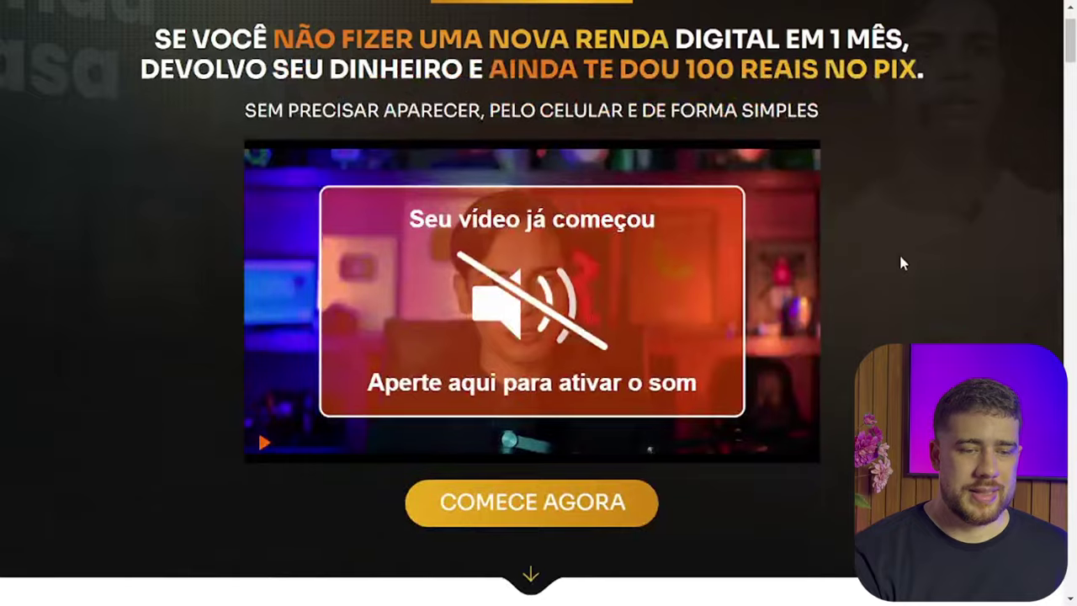
scroll(901, 257, up, 1)
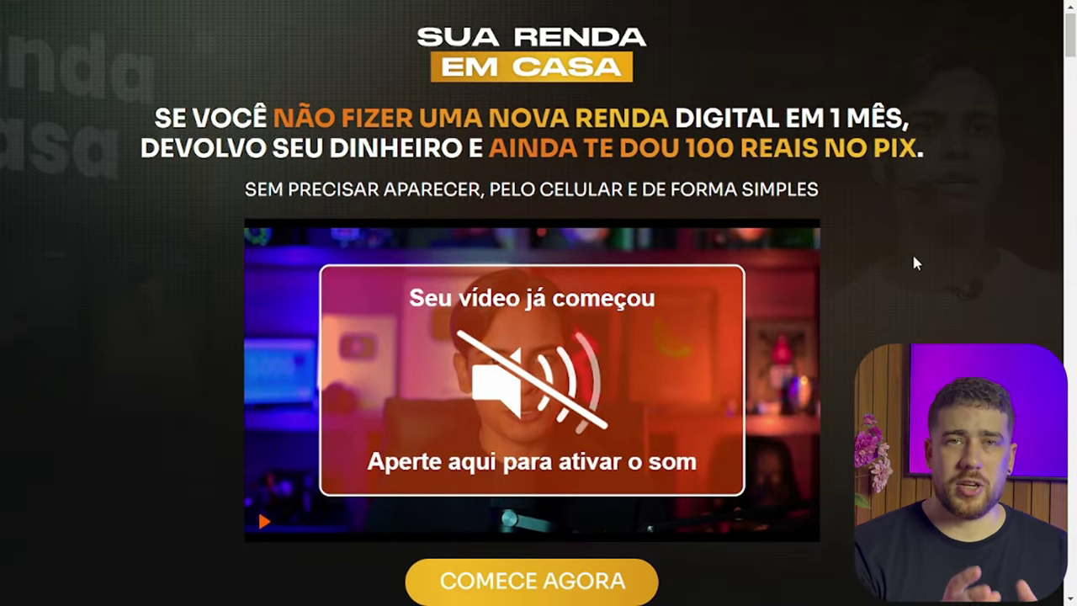
scroll(913, 261, down, 3)
scroll(672, 311, down, 15)
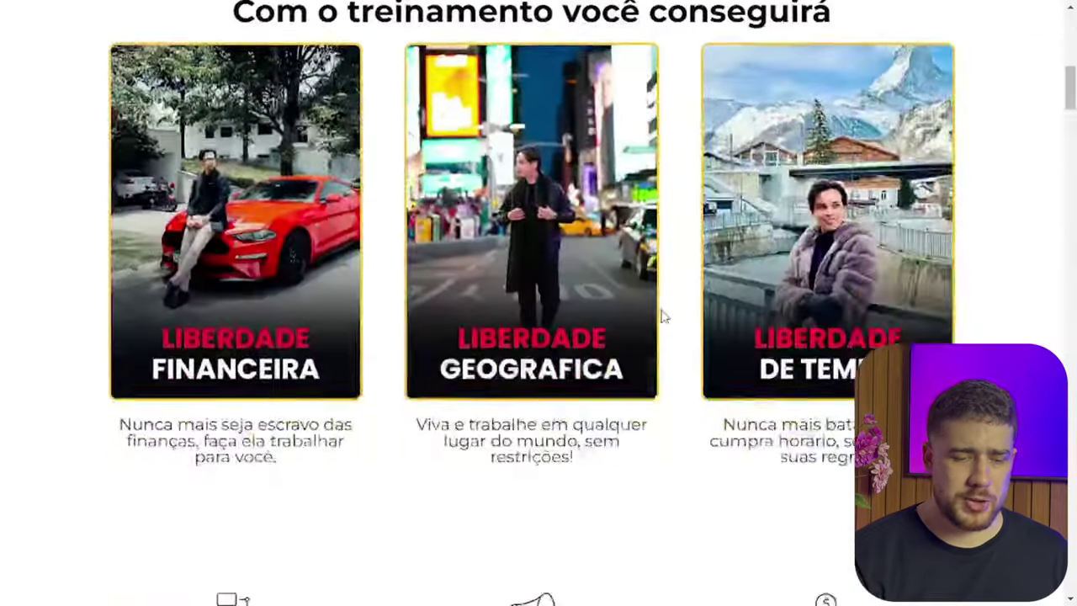
scroll(661, 320, down, 6)
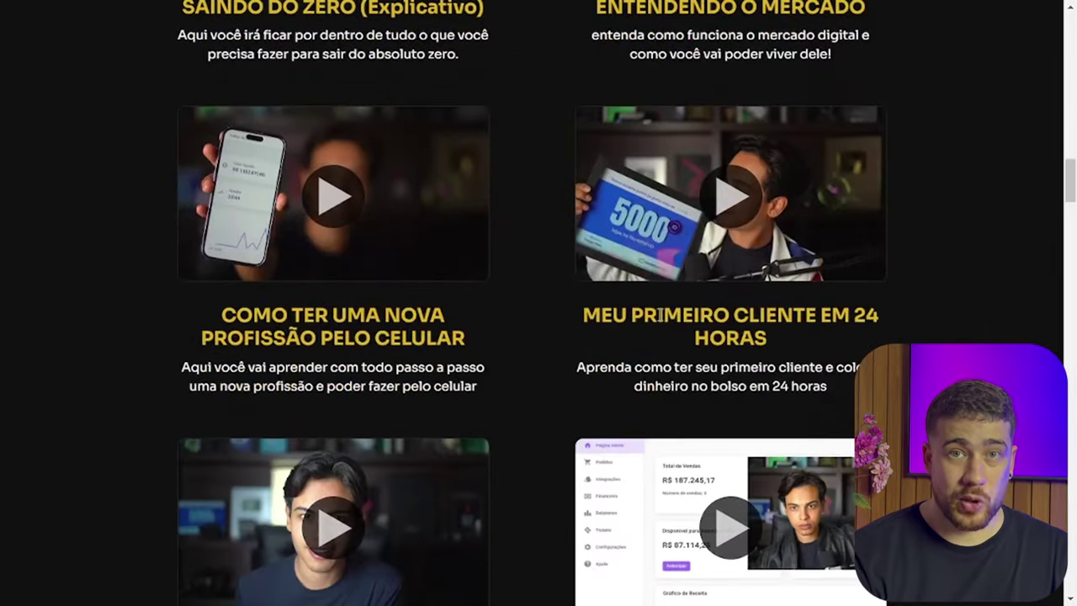
scroll(626, 345, down, 2)
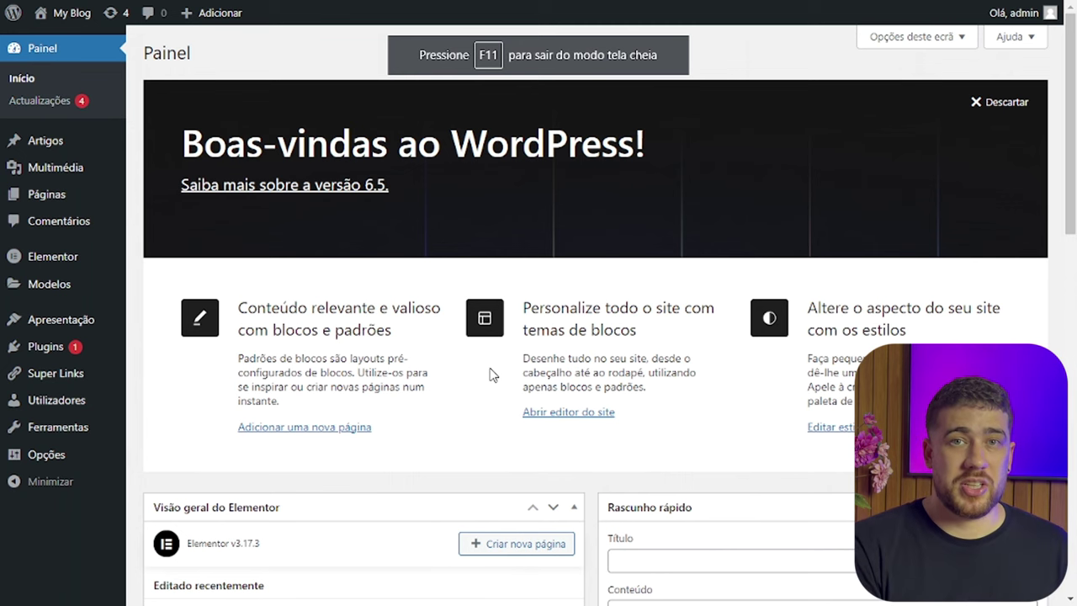
In the WordPress dashboard, open the Clonar Páginas section of the Super Links plugin
mouse_move(89, 381)
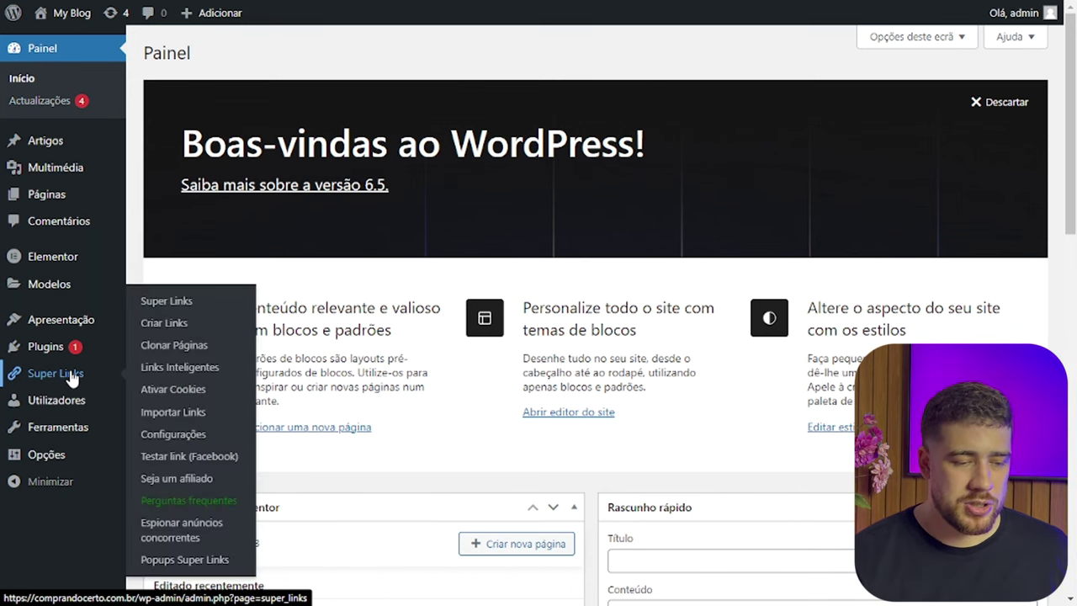
click(202, 346)
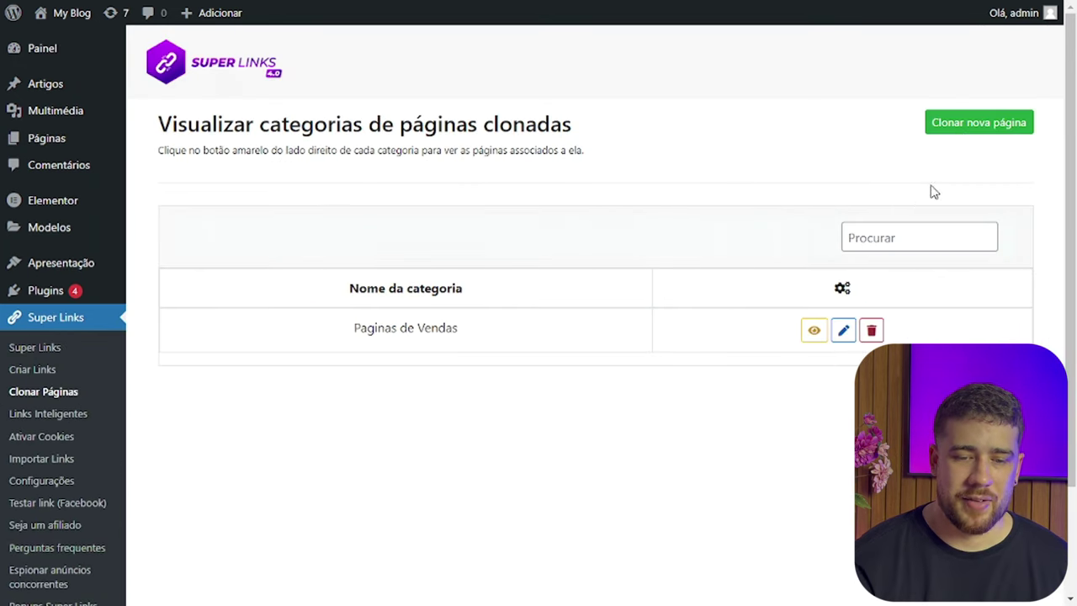
Start cloning a new page in the category Paginas de Vendas and name it "Sua Renda em Casa"
click(967, 133)
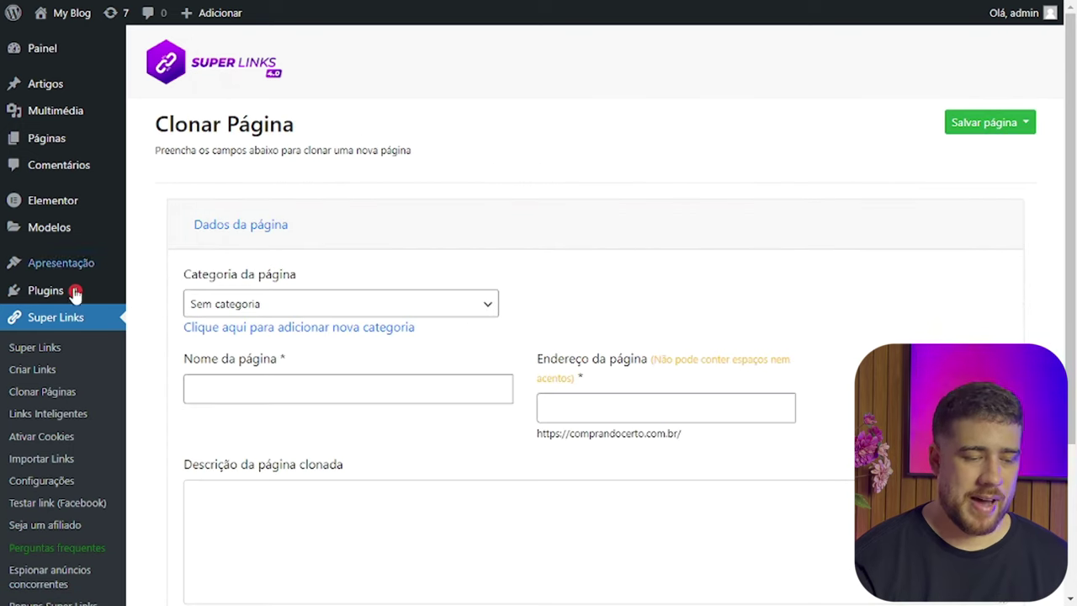
click(338, 307)
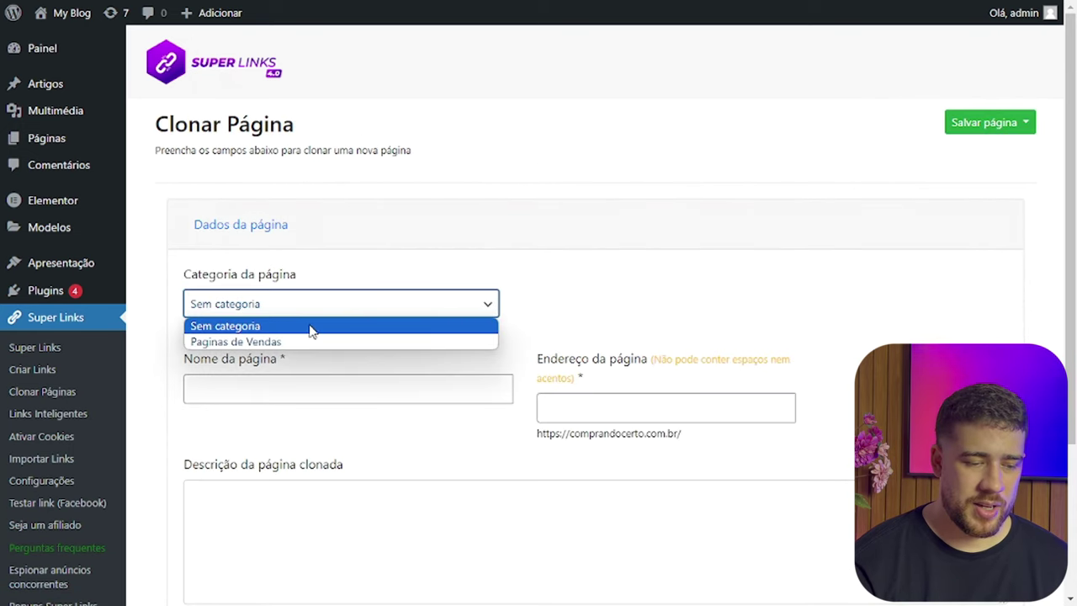
click(269, 344)
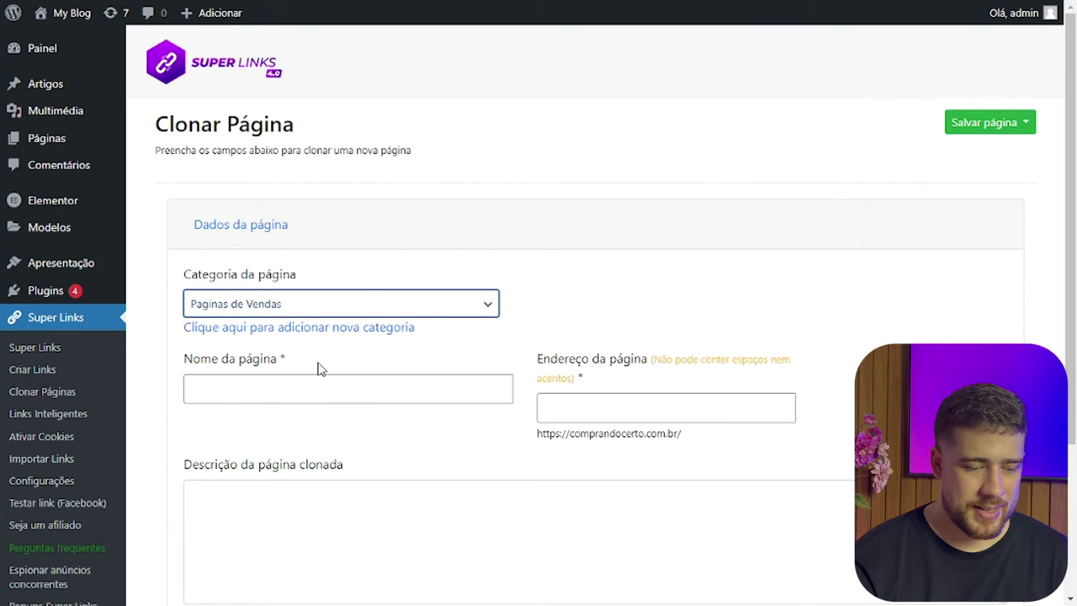
click(308, 386)
text(Sua Renda em Casa)
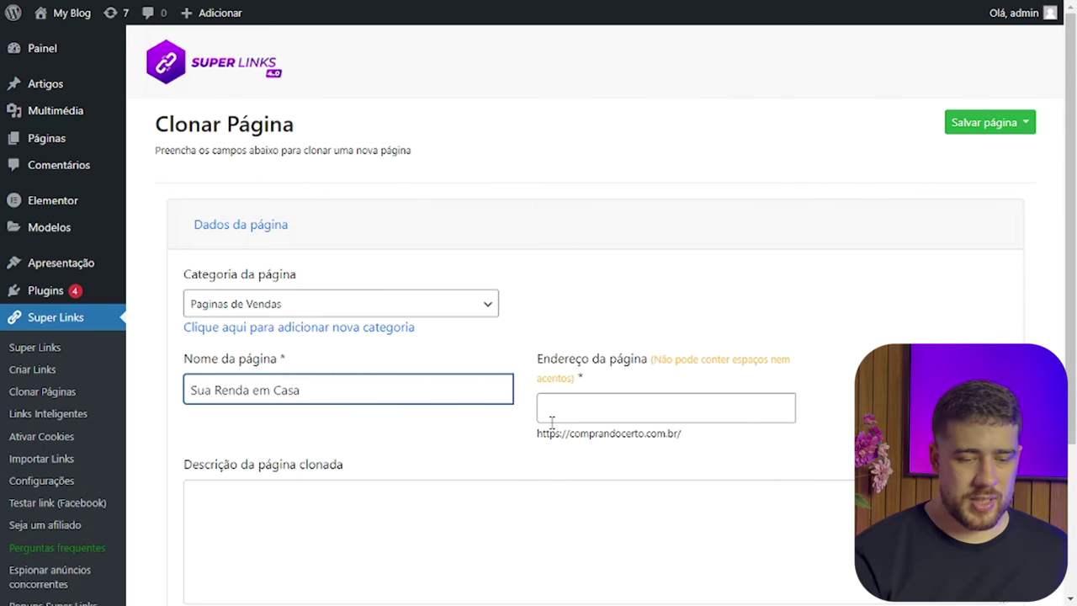
Set the cloned page's address to suarendaemcasa and check the full URL under the comprandocerto.com.br domain
click(602, 414)
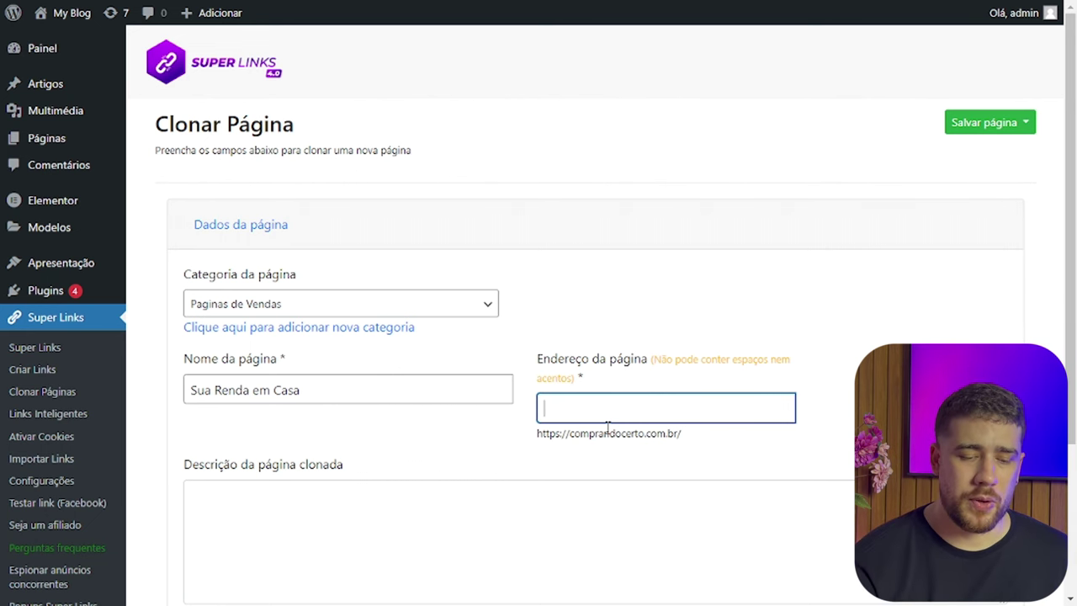
drag(560, 433, 672, 446)
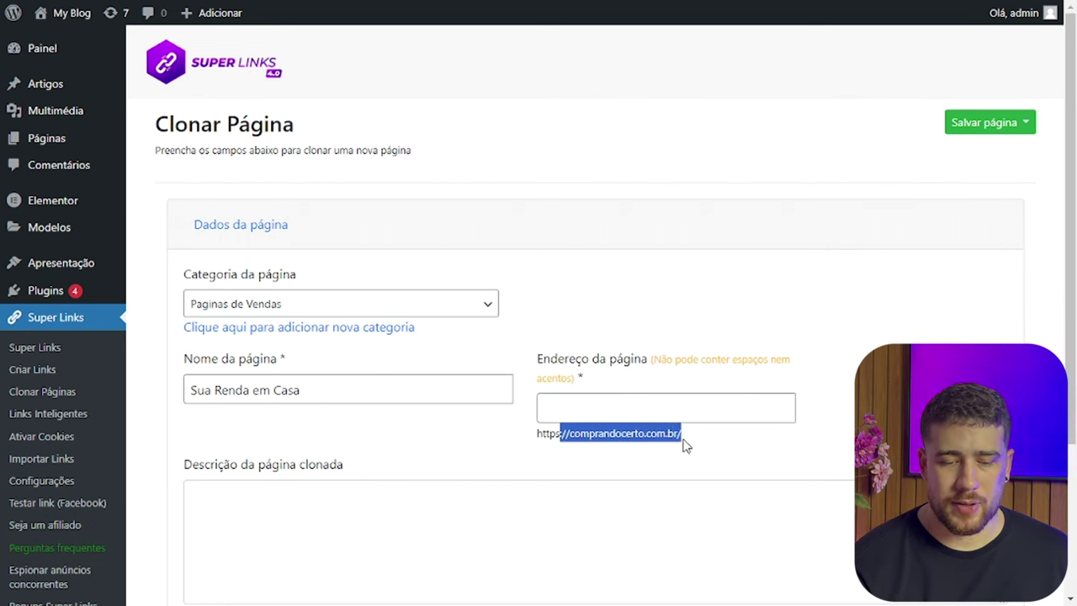
click(681, 407)
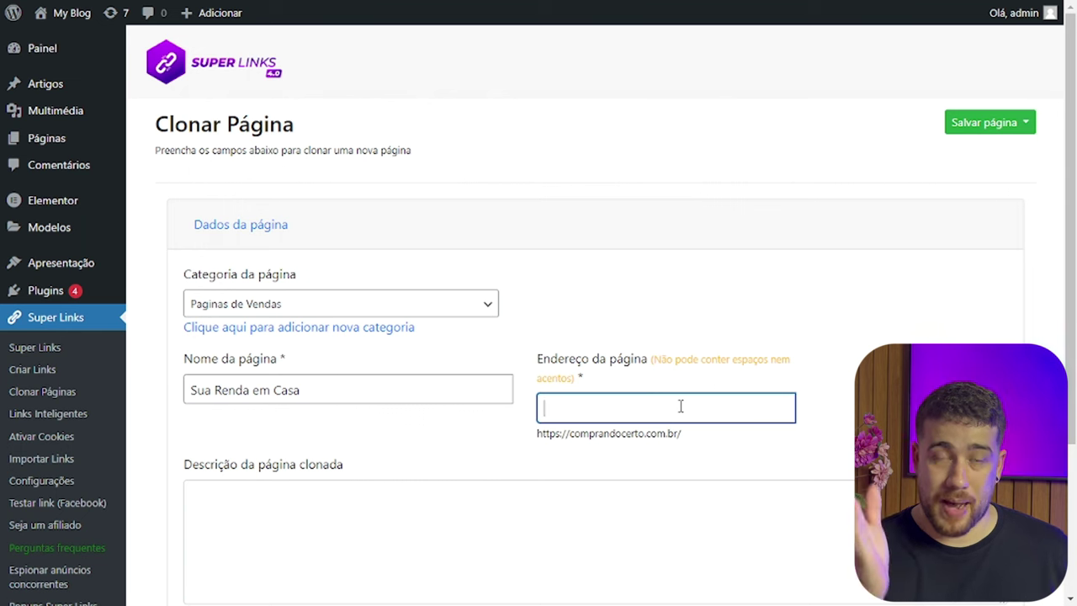
text(suarendaemcasa)
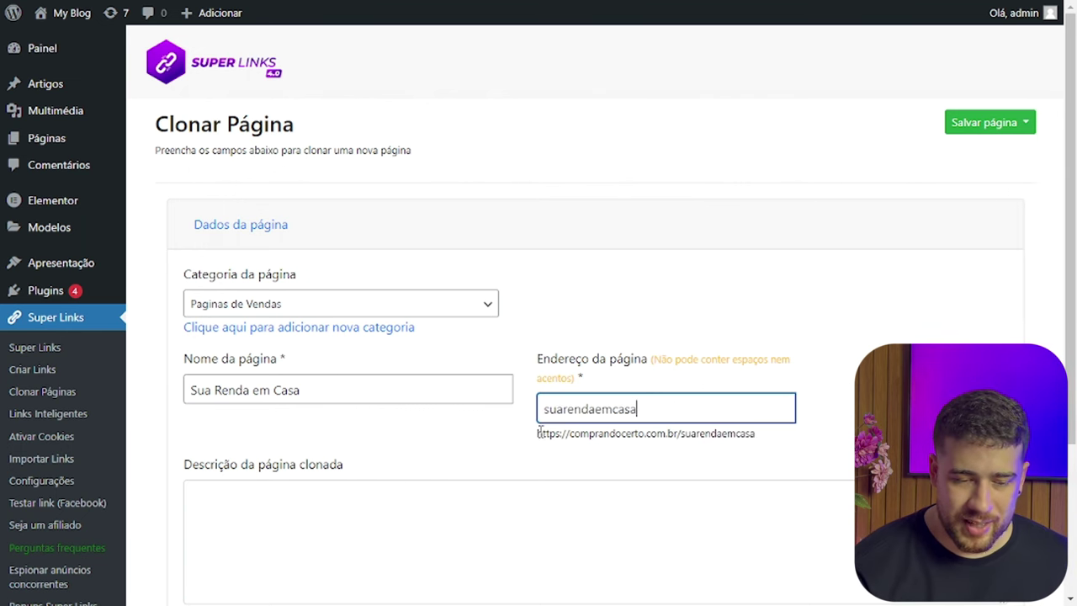
drag(537, 436, 646, 443)
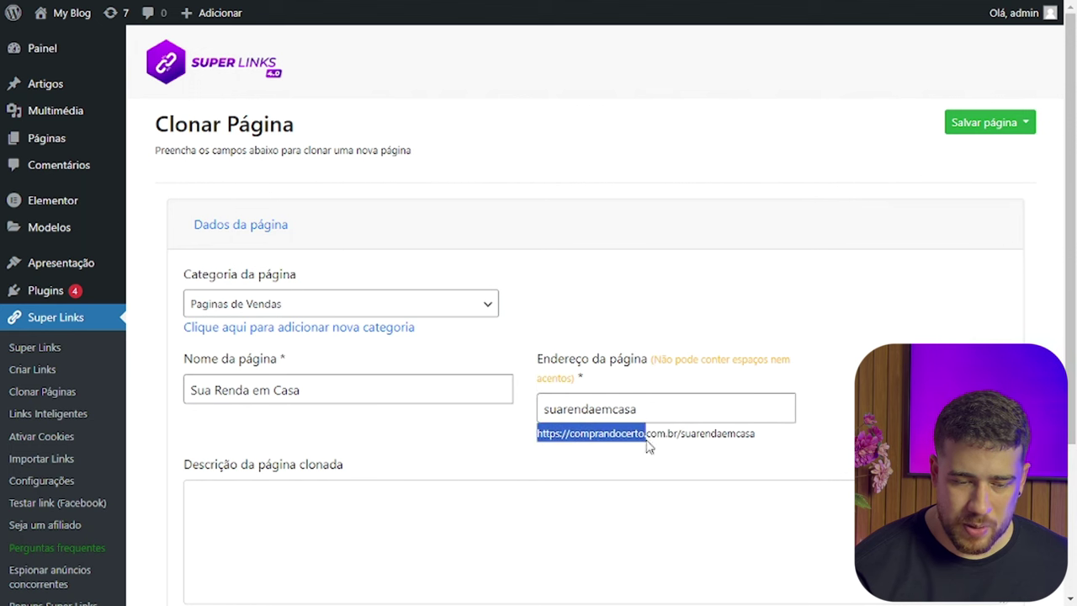
drag(723, 450, 772, 451)
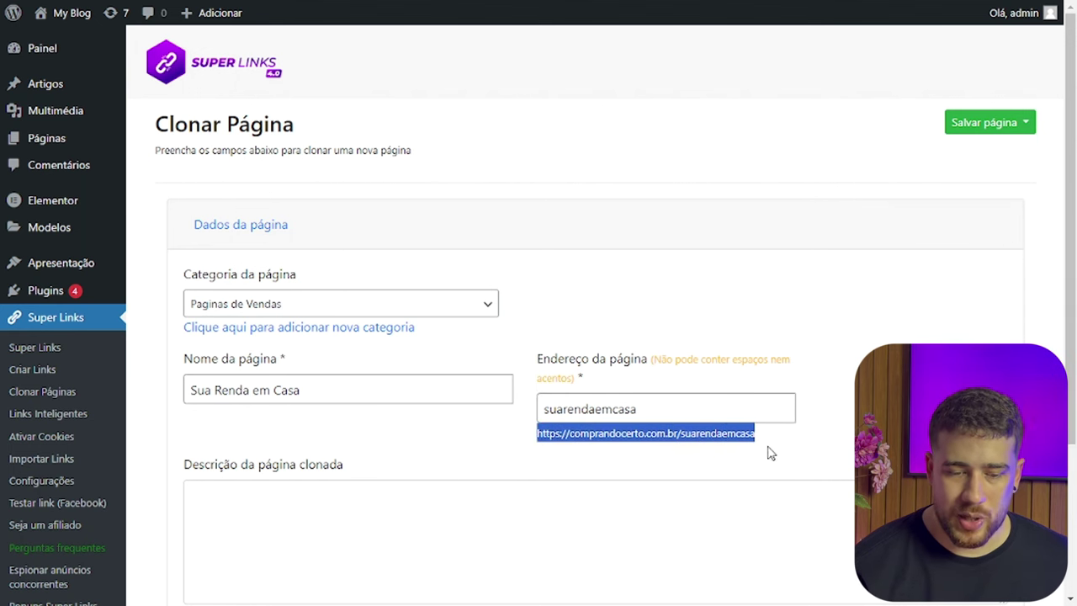
click(764, 447)
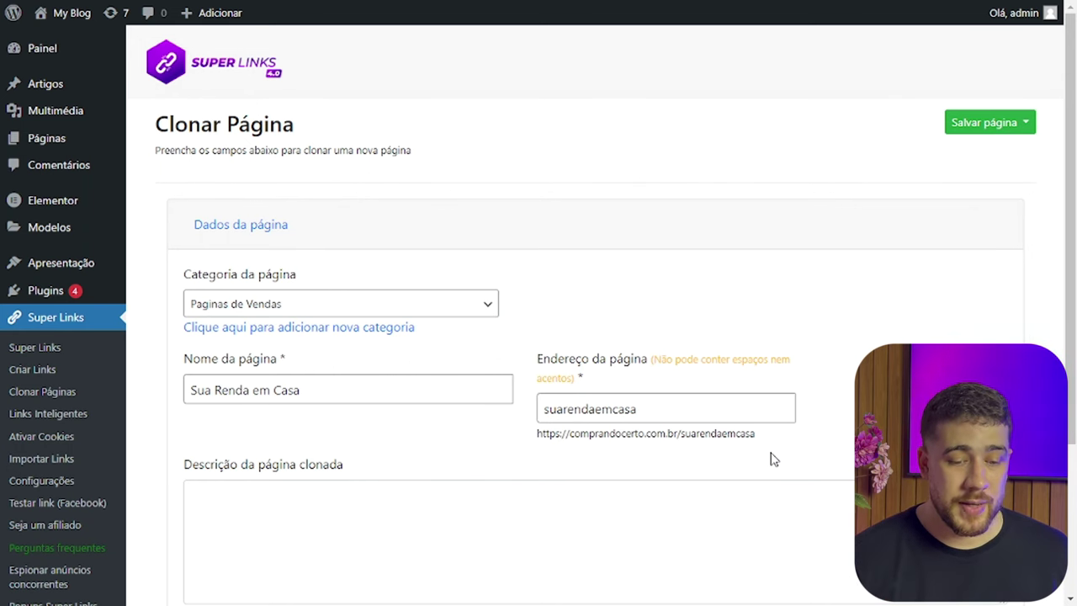
scroll(691, 370, down, 1)
scroll(691, 370, down, 2)
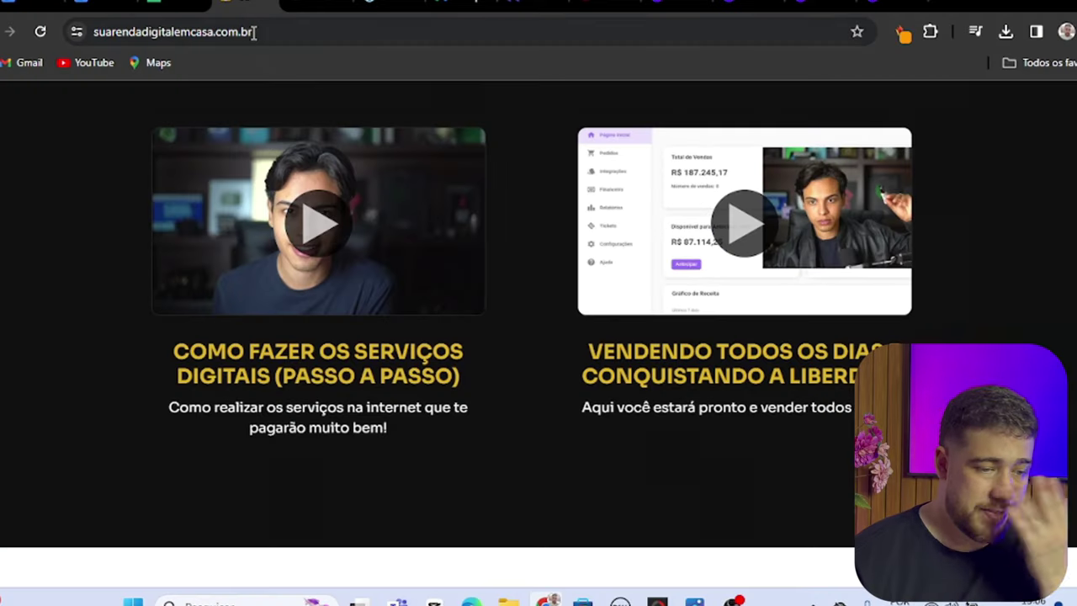
drag(291, 31, 265, 31)
triple_click(267, 32)
key(ctrl+c)
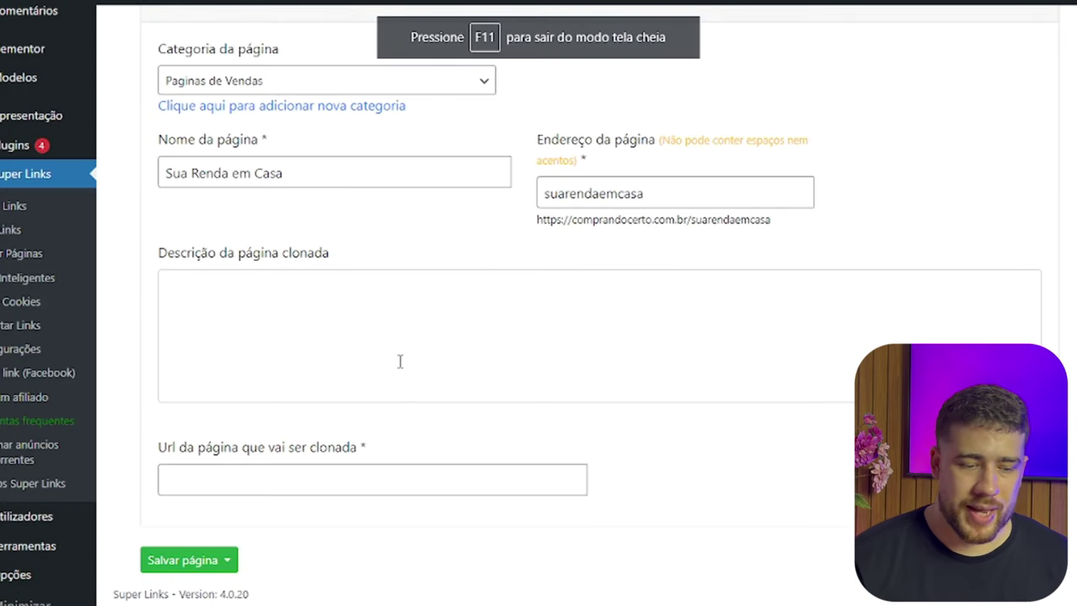
click(331, 489)
key(ctrl+v)
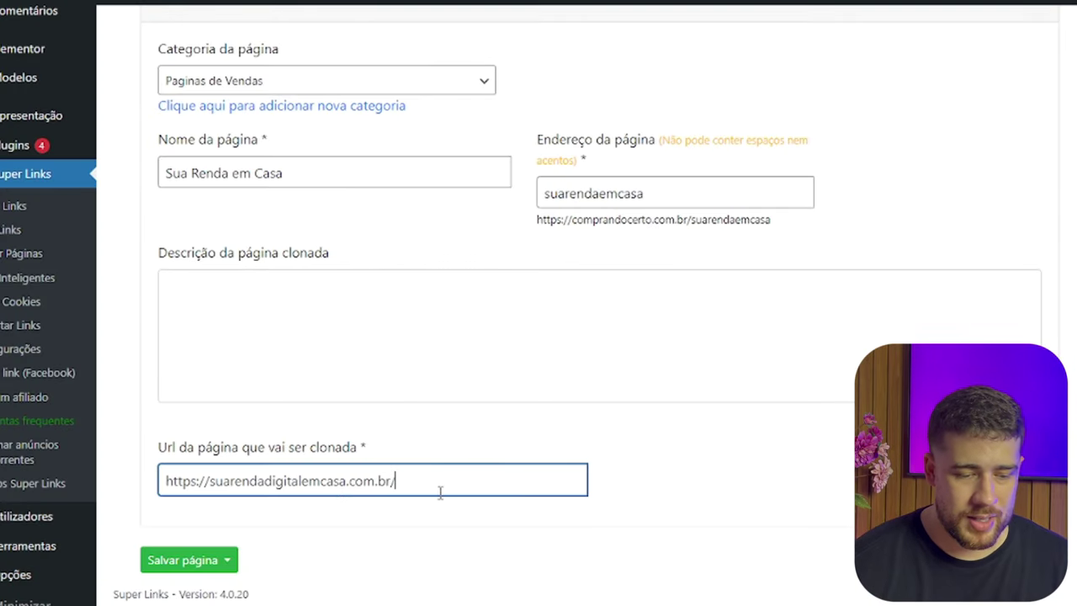
click(228, 559)
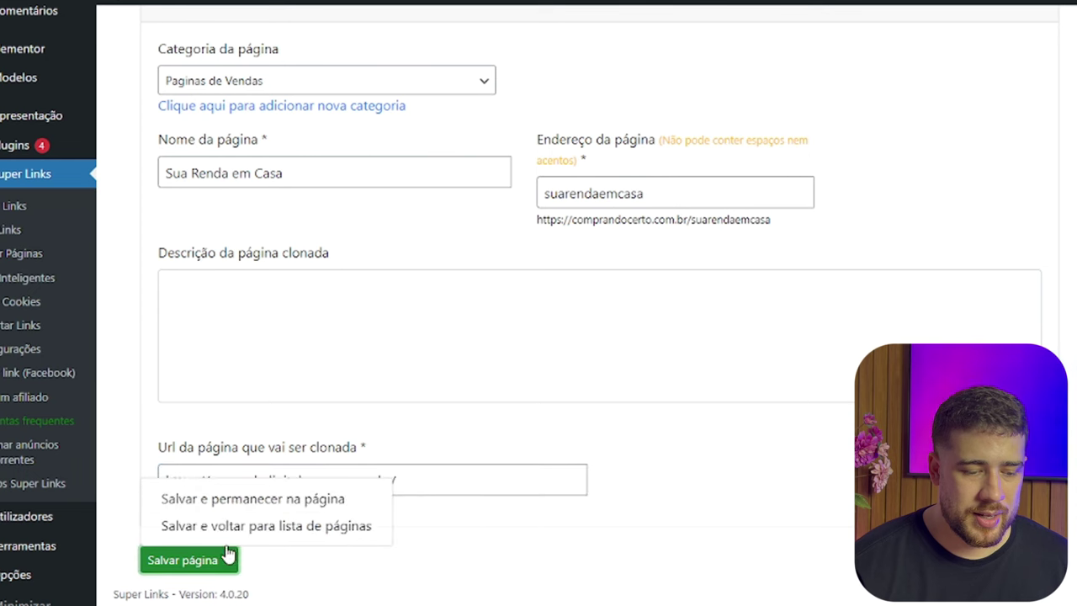
click(235, 505)
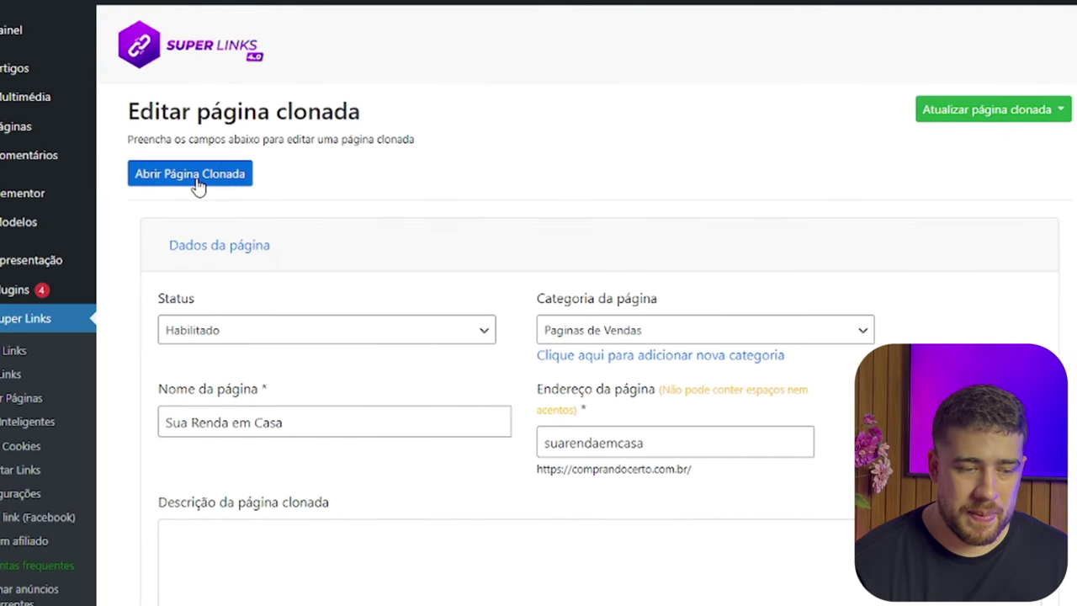
Open the cloned page and examine its address and content down to the COMECE AGORA purchase button
click(197, 176)
click(309, 39)
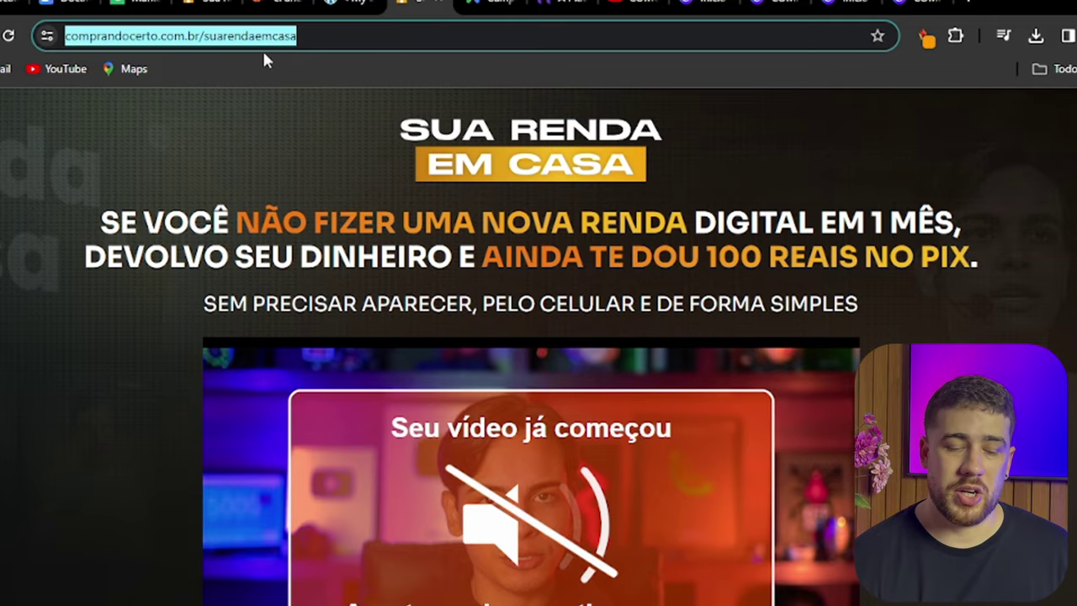
scroll(531, 323, down, 15)
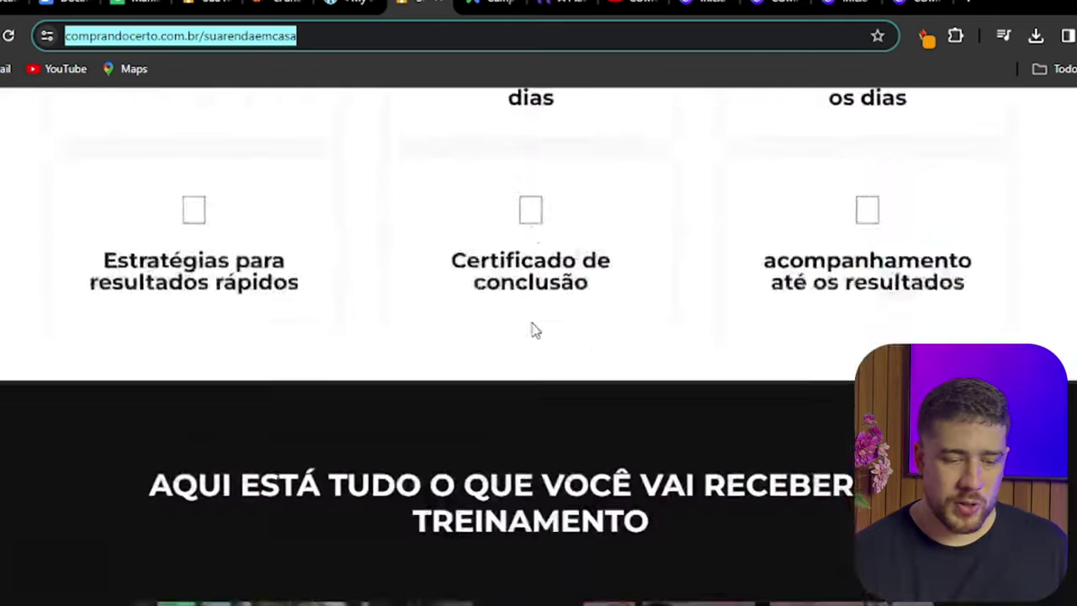
scroll(531, 324, down, 20)
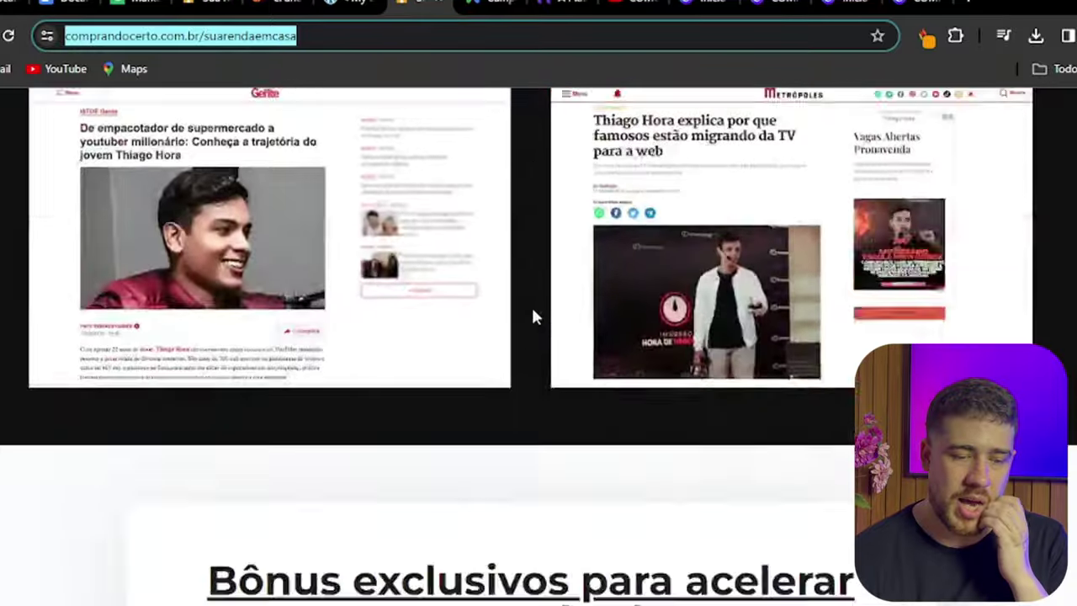
scroll(533, 311, down, 20)
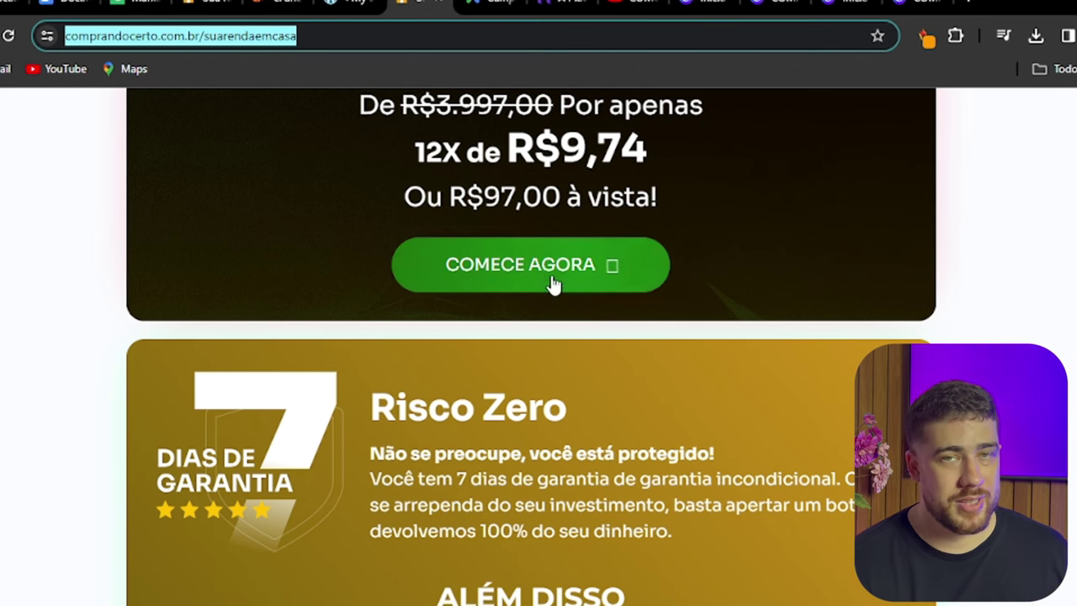
In the clone's checkout link replacements, enter the Sua Renda em Casa affiliate checkout link copied from the product's offers in Kiwify
click(341, 6)
scroll(428, 214, down, 8)
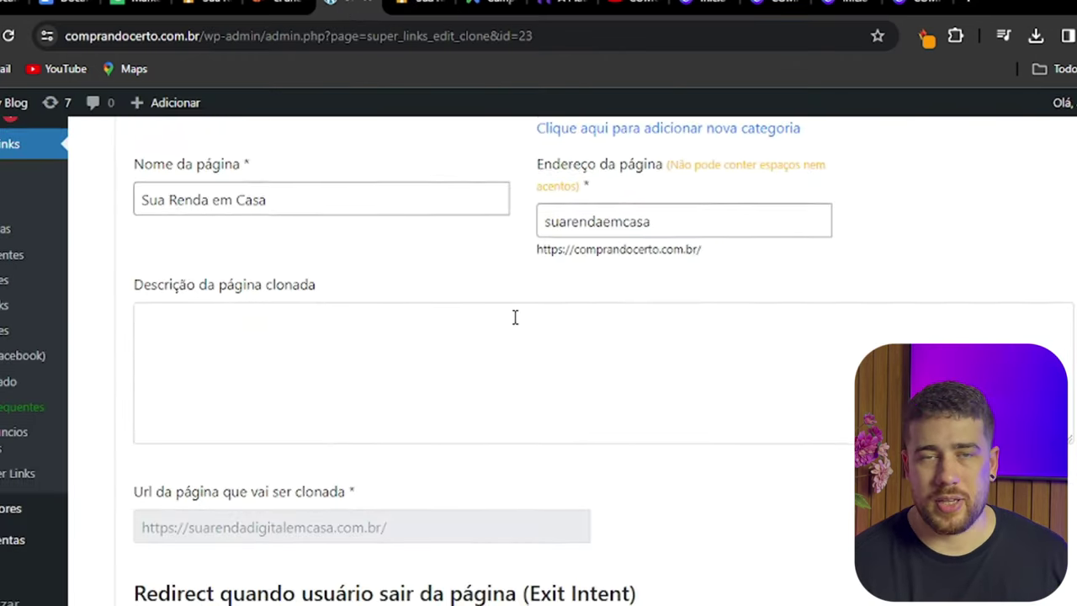
scroll(507, 301, down, 3)
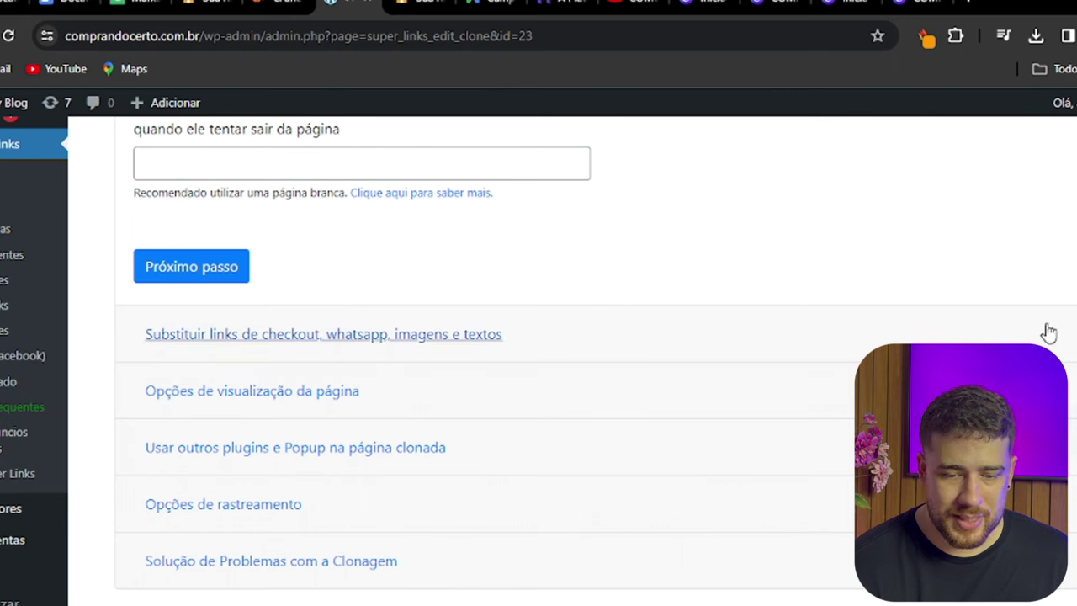
click(307, 334)
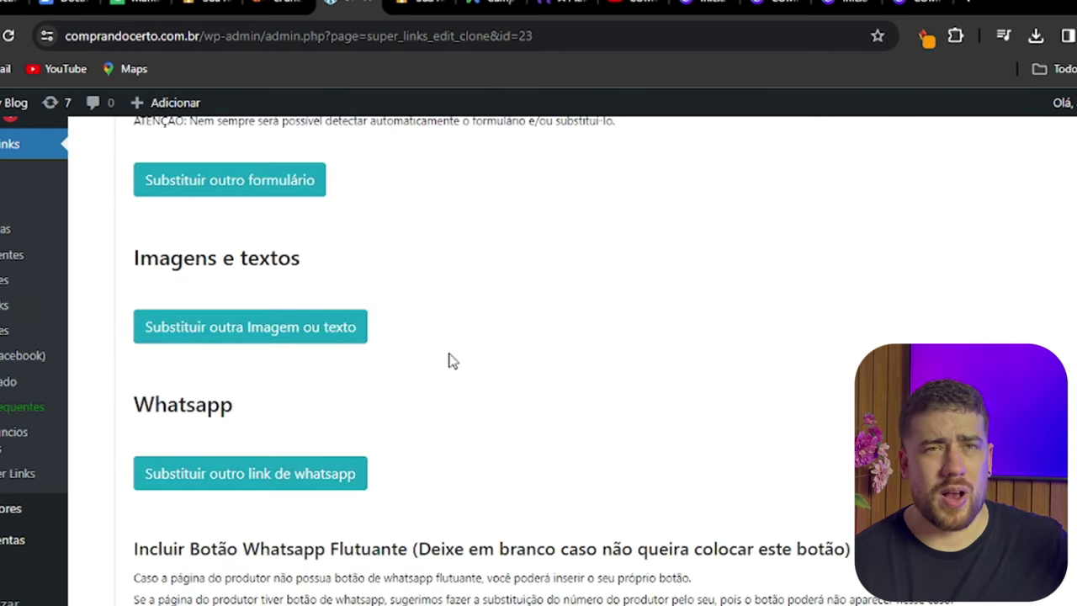
scroll(461, 316, up, 6)
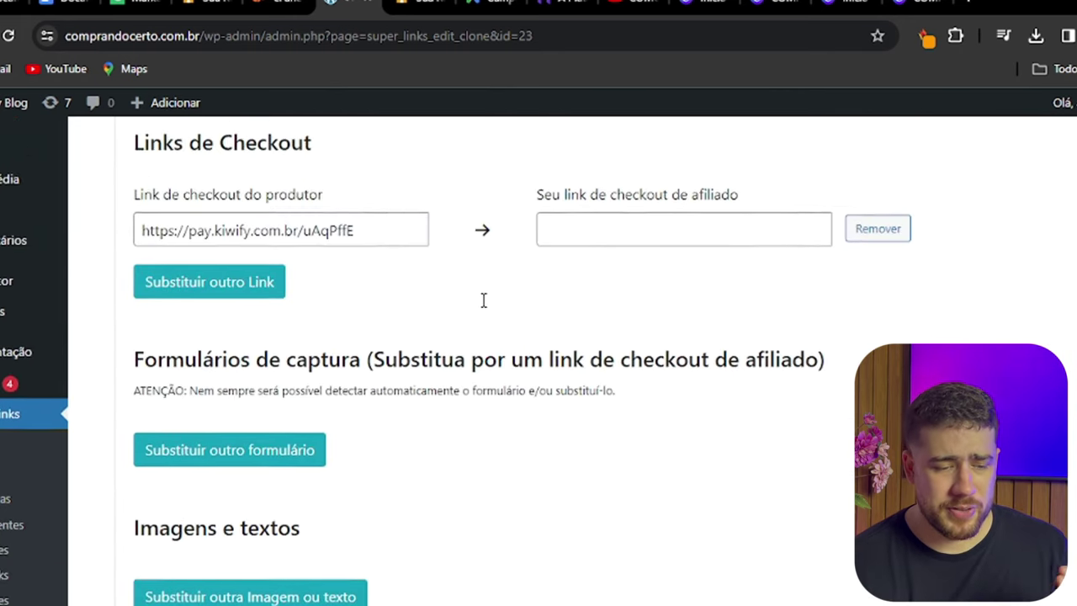
scroll(450, 360, down, 1)
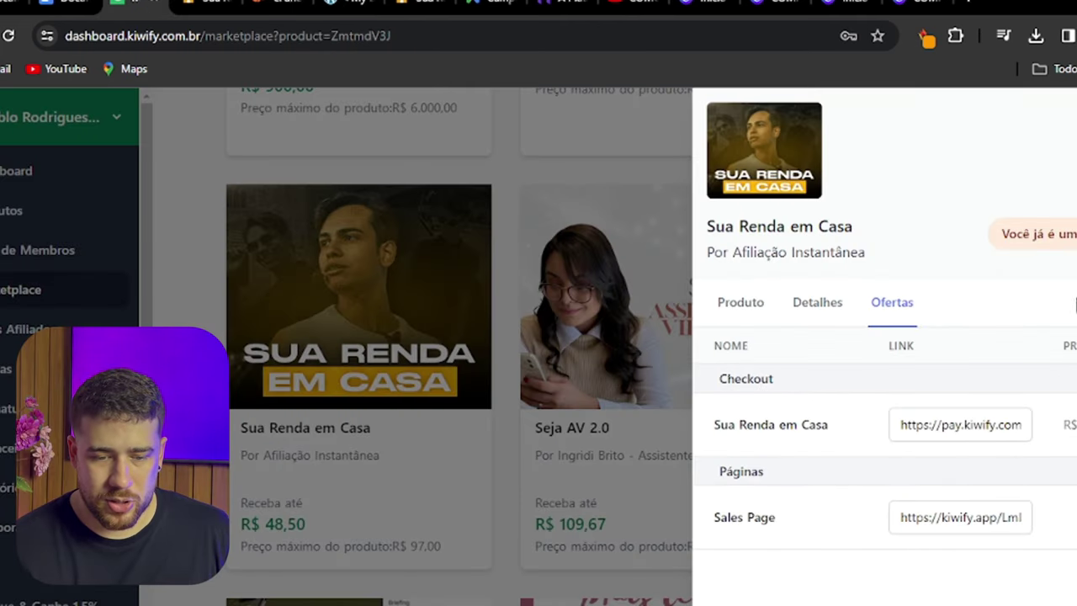
click(961, 426)
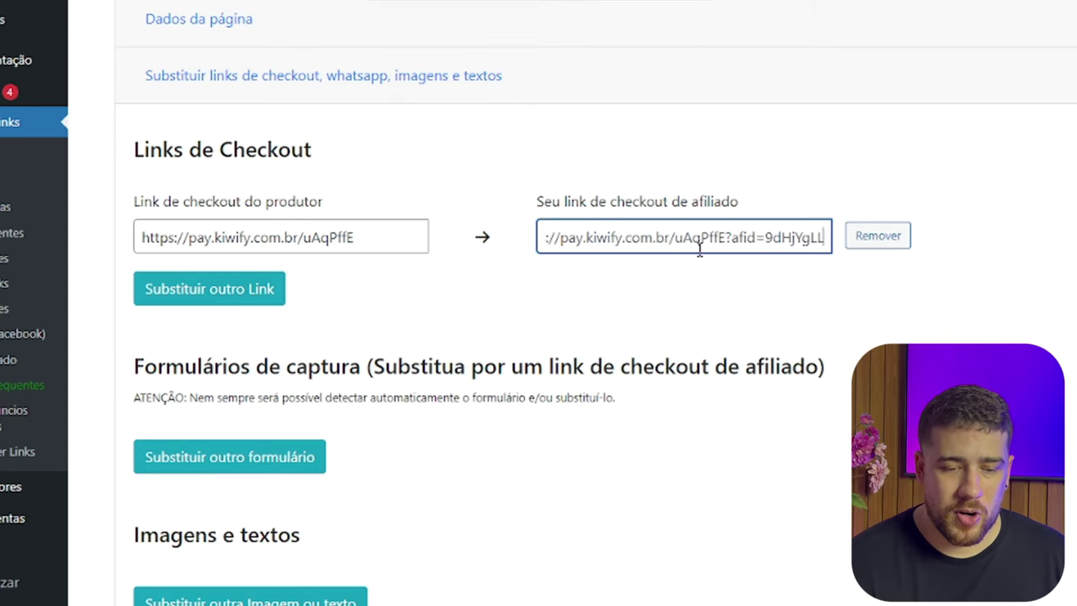
Update the cloned page with the replaced checkout link and stay on the editing page
scroll(505, 348, down, 10)
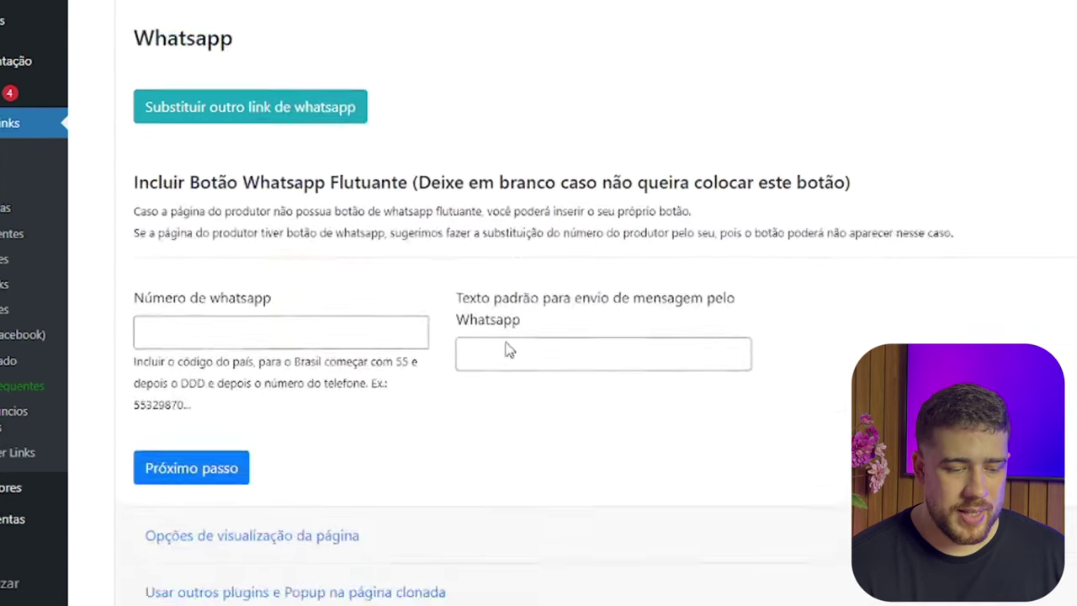
click(185, 544)
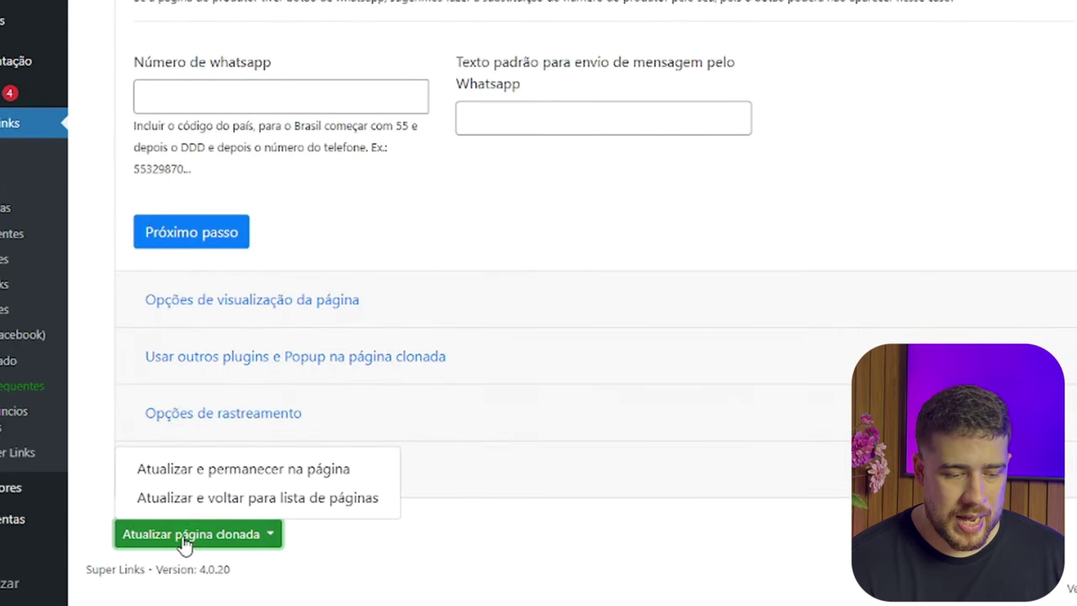
click(233, 475)
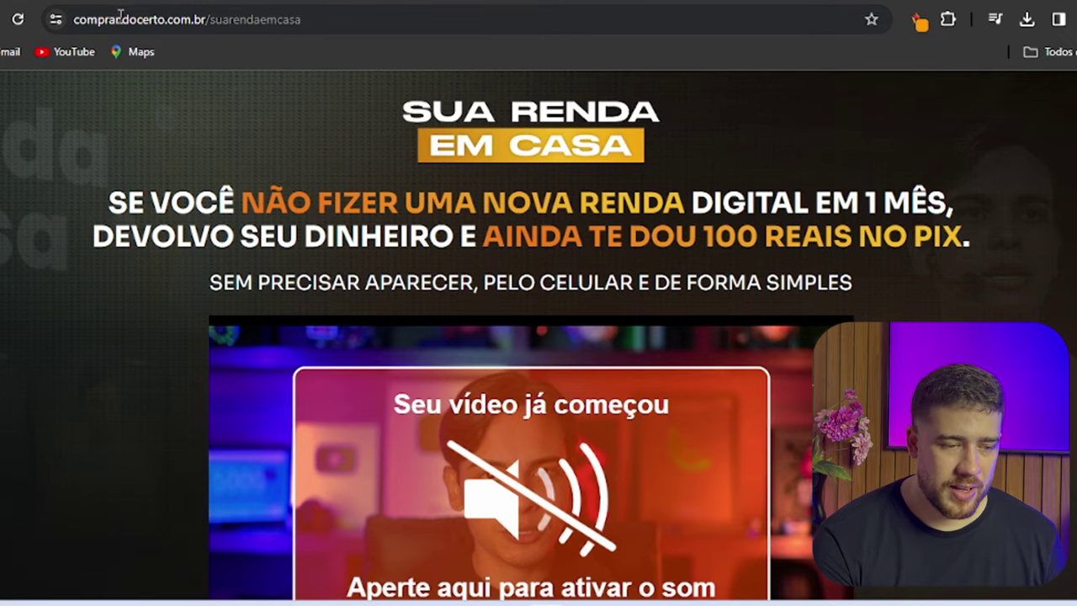
On the cloned sales page, follow the COMECE AGORA button to check which checkout link it opens
scroll(866, 284, down, 10)
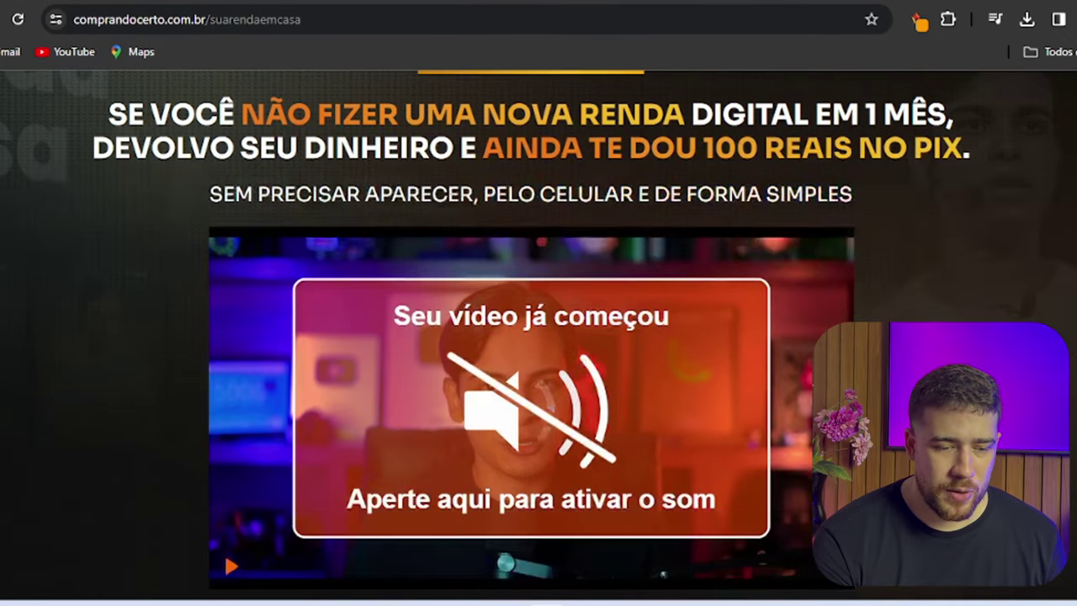
scroll(555, 252, up, 5)
scroll(557, 240, down, 10)
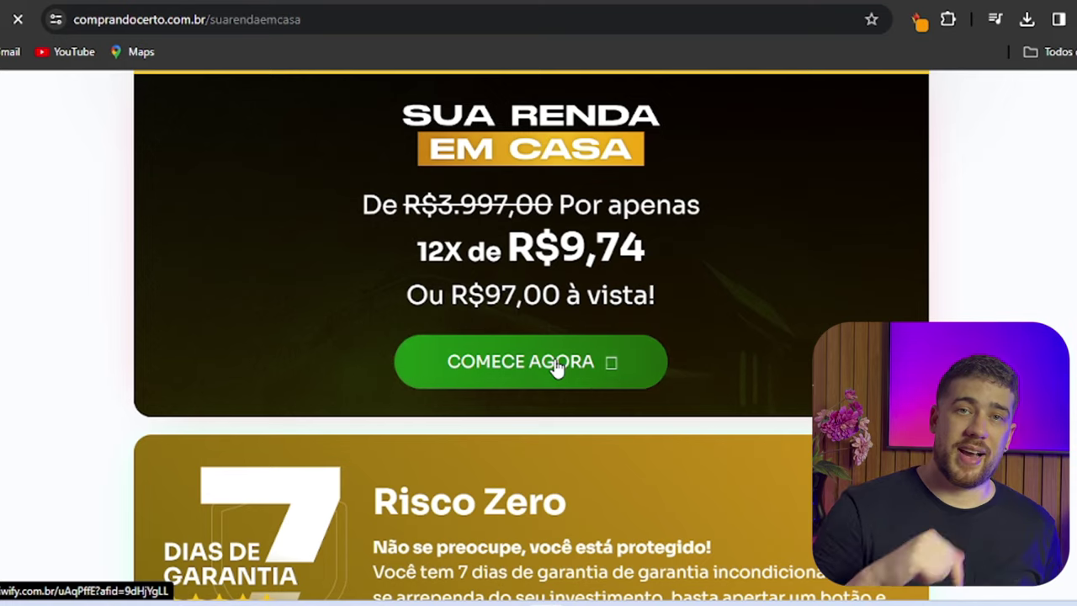
click(555, 363)
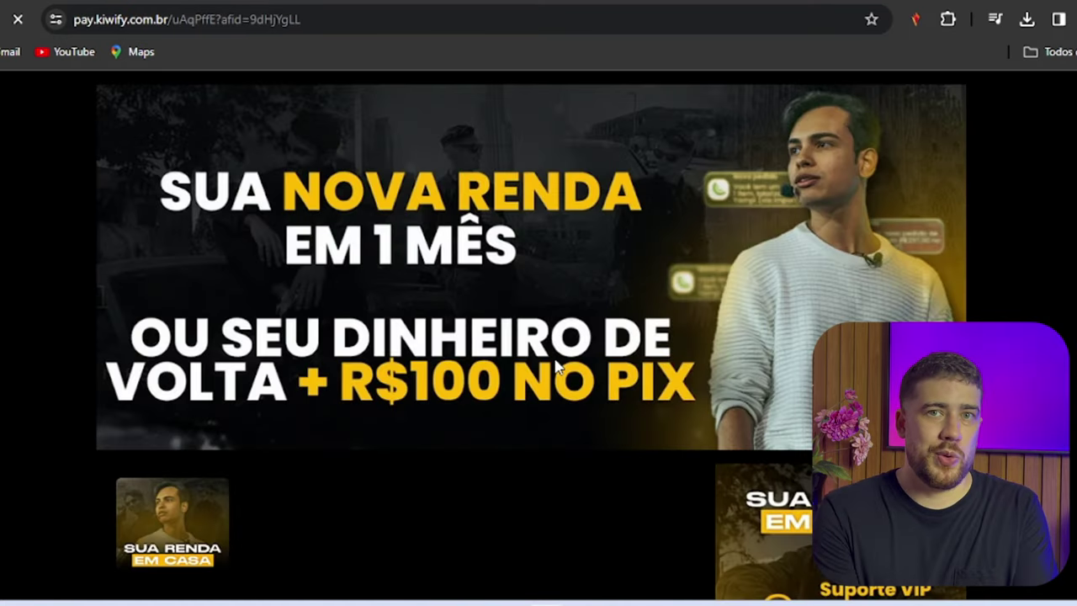
Return from the checkout to the cloned sales page and copy its address, comprandocerto.com.br/suarendaemcasa
key(alt+Left)
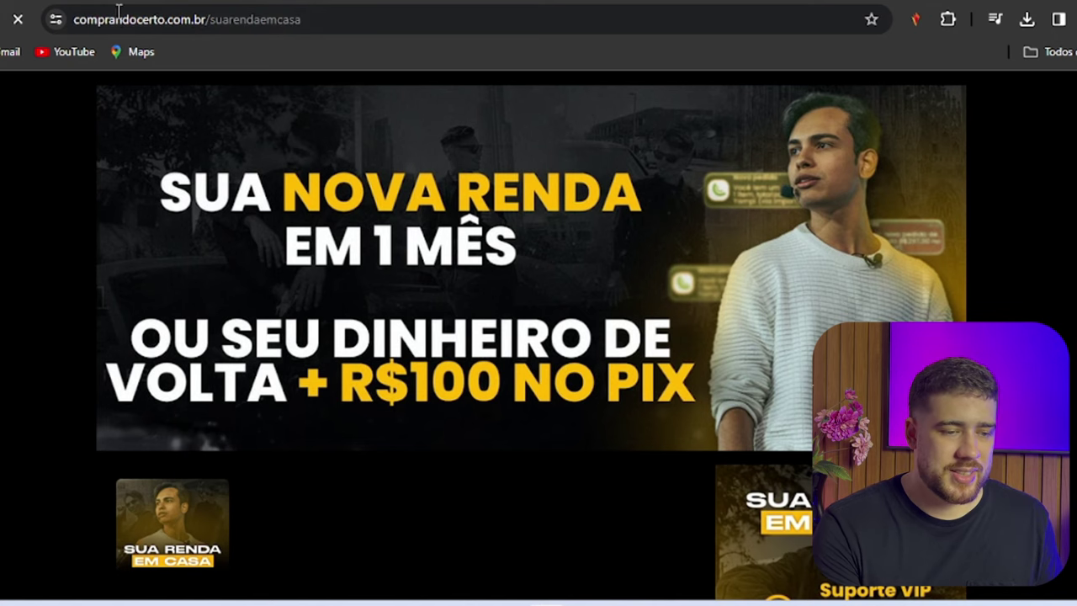
click(192, 18)
key(ctrl+c)
right_click(192, 23)
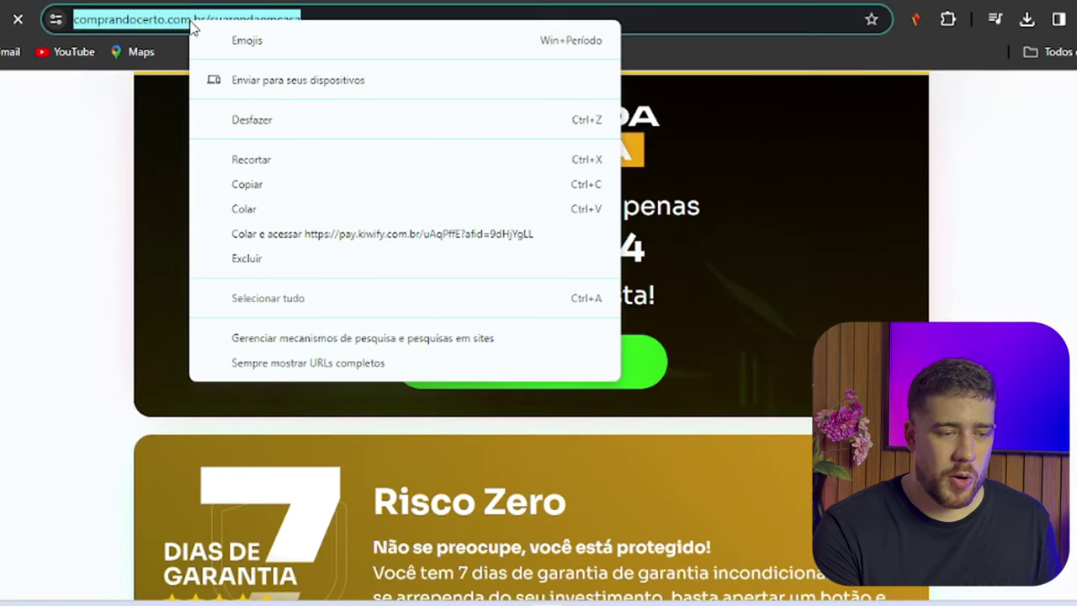
click(276, 184)
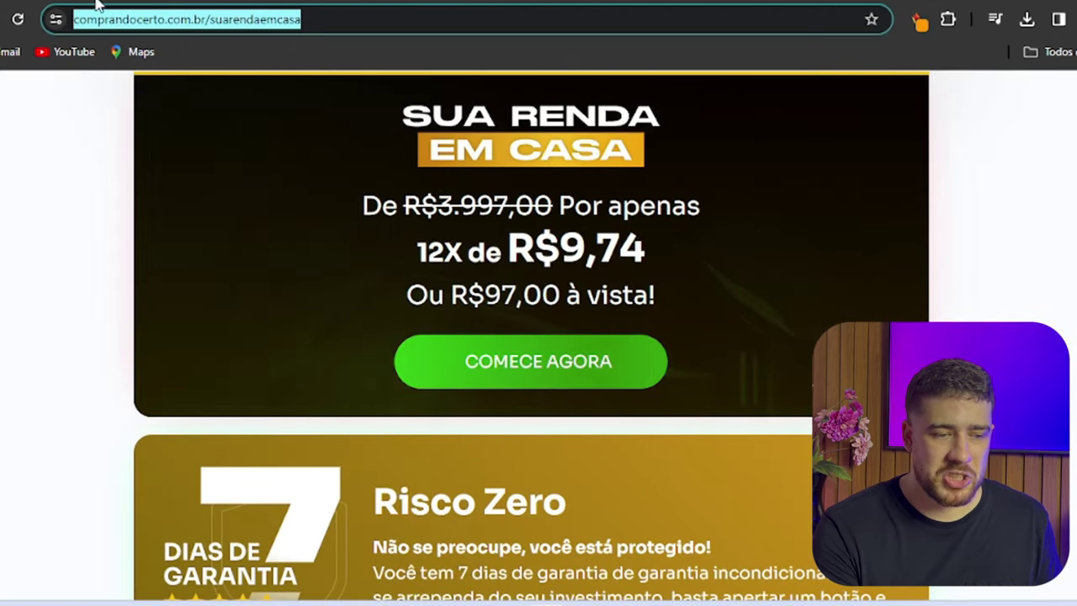
In the Google Ads display ad, set the final URL to the copied cloned-page address and the business name to "Sua renda Em casa"
key(ctrl+Tab)
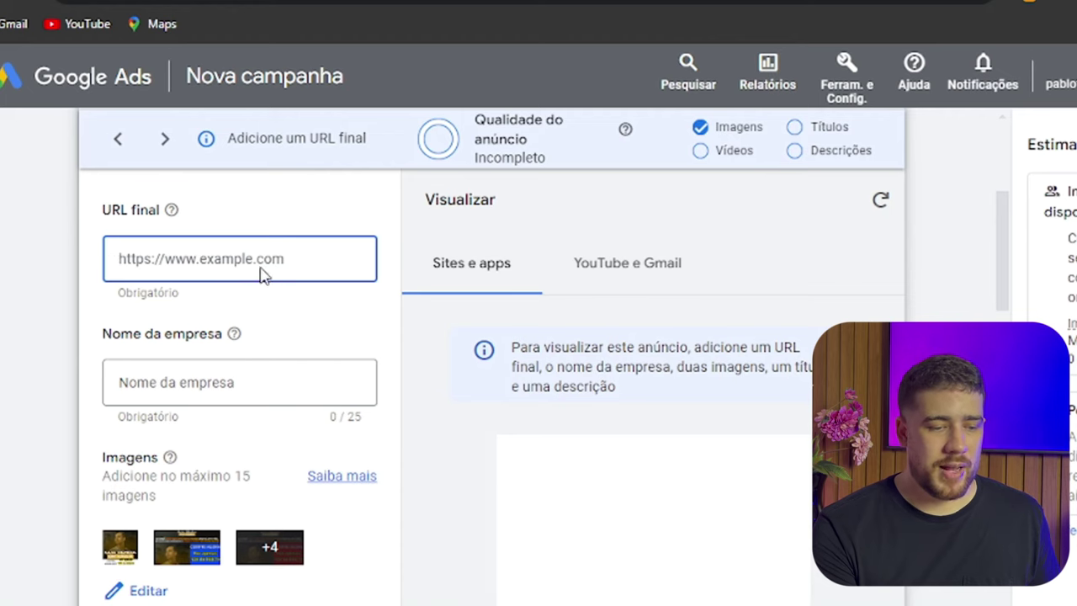
click(262, 267)
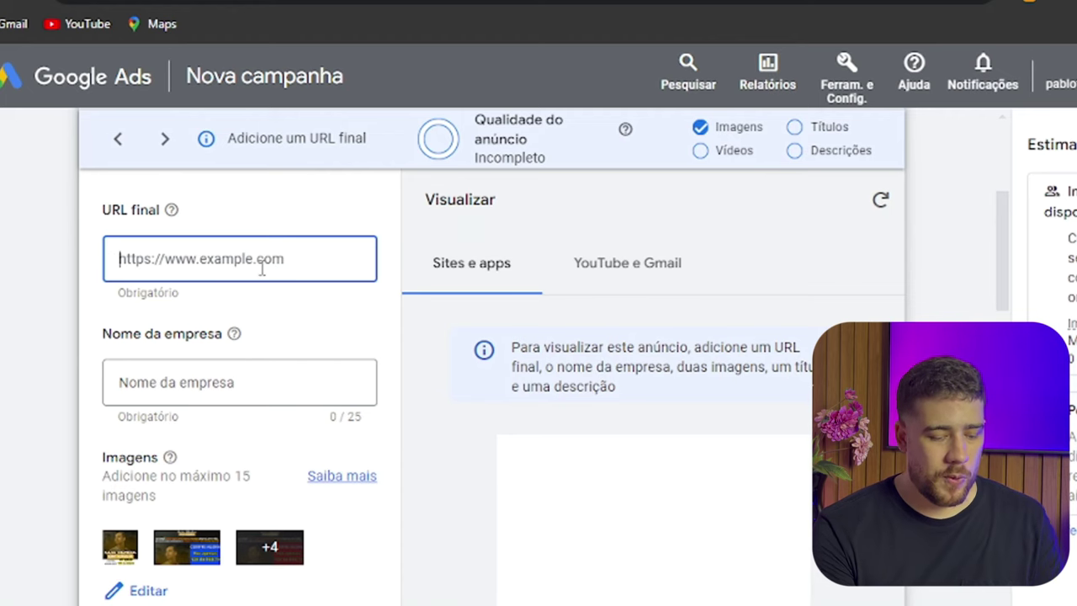
key(ctrl+v)
click(330, 360)
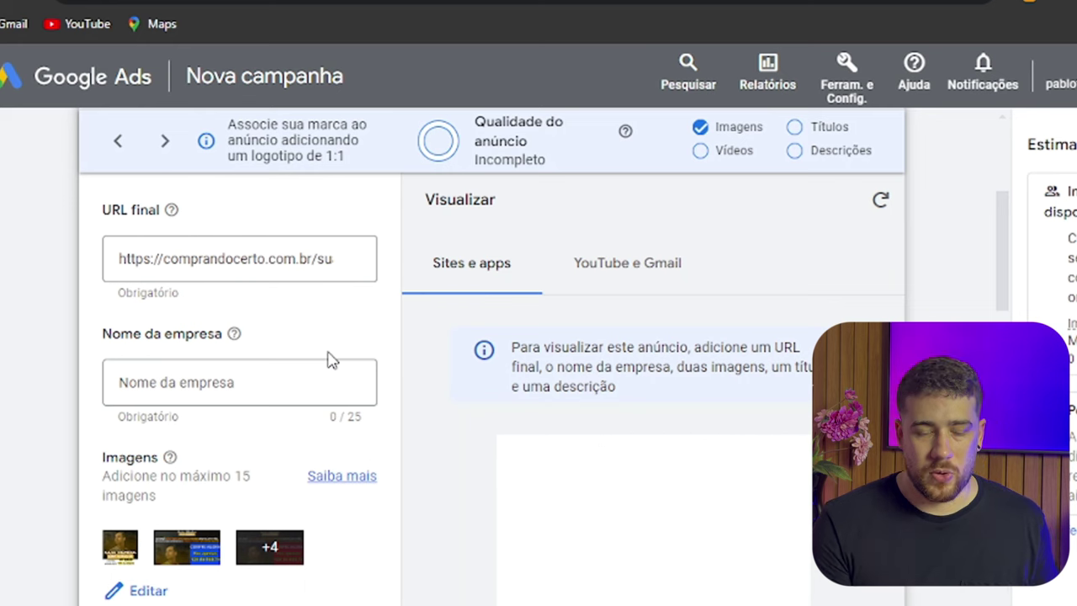
click(250, 383)
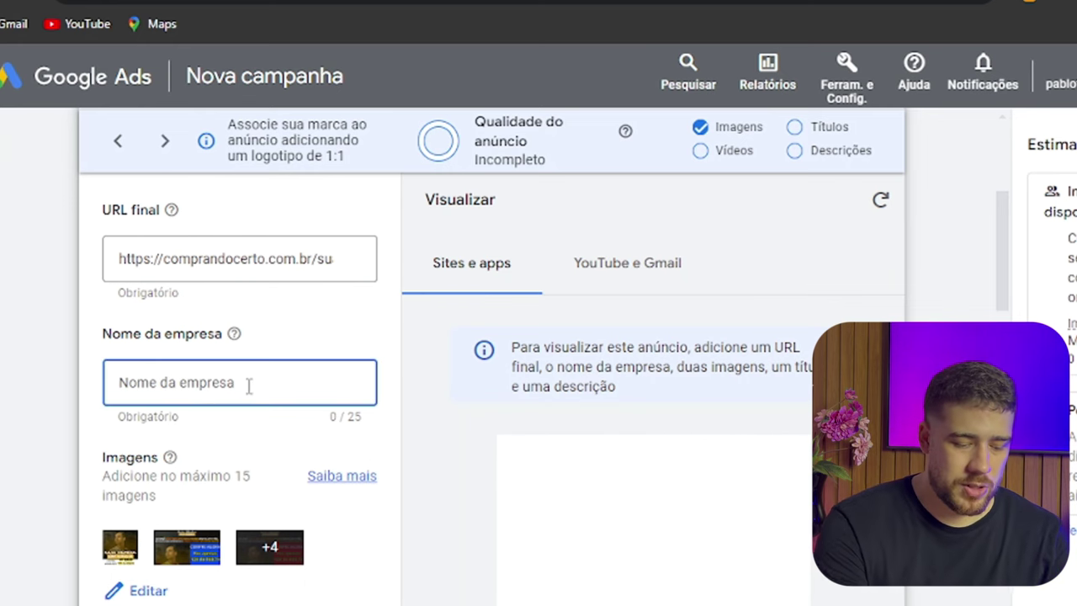
text(Sua renda Em casa)
Add the square Sua Renda em Casa image from the asset library as the ad's logo and save it
scroll(258, 434, down, 2)
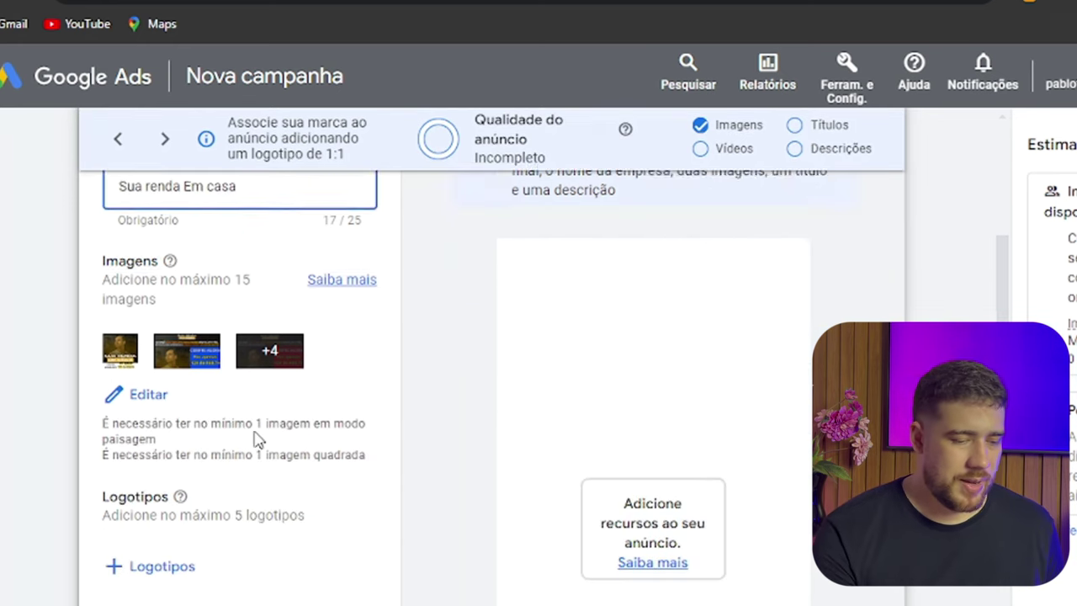
scroll(258, 439, down, 1)
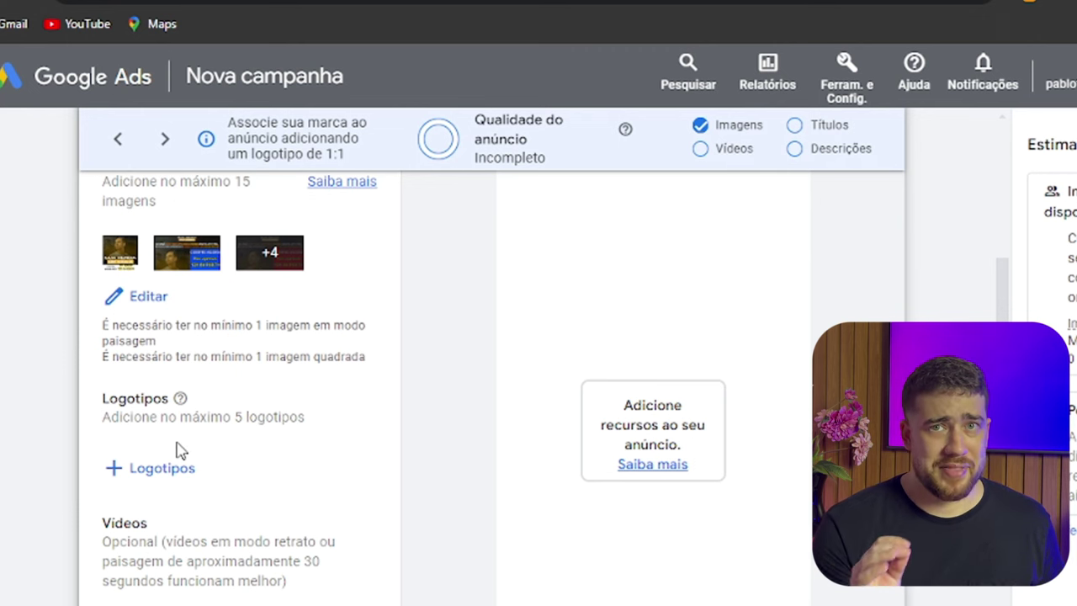
click(148, 476)
click(768, 403)
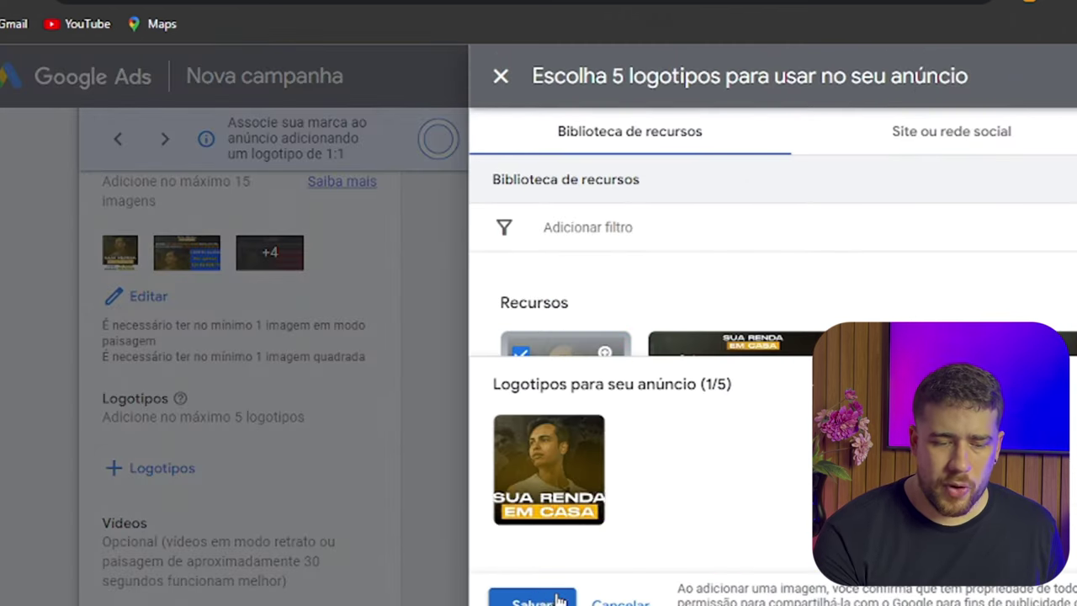
click(531, 600)
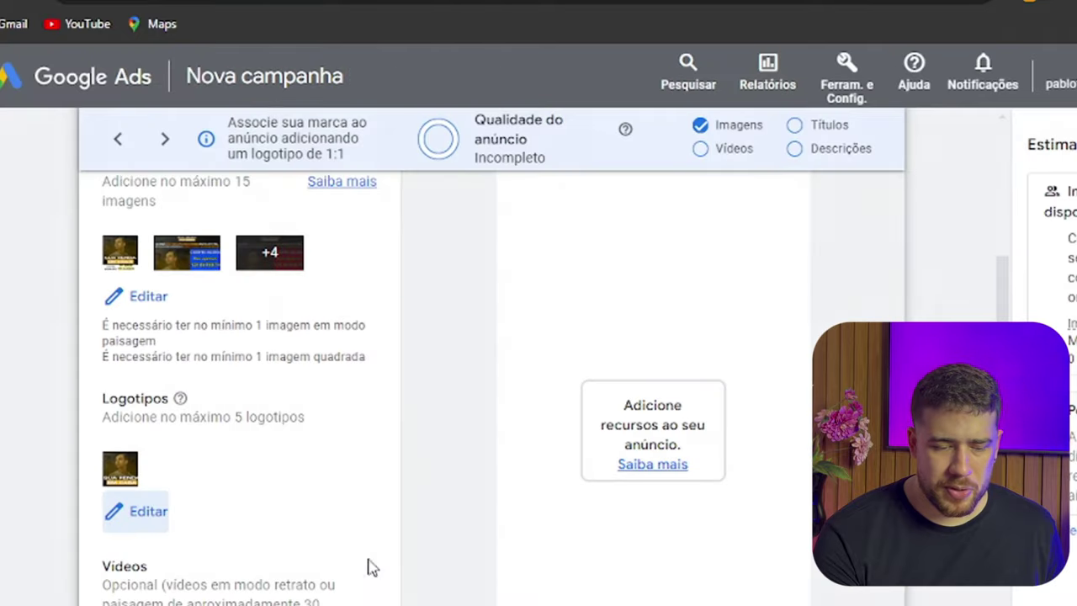
Fill the five ad headlines with Sua Renda em casa, Comece Agora, Compre meu curso agora, Promoção ainda hoje and Preço imperdivél no meu curso
scroll(408, 485, down, 3)
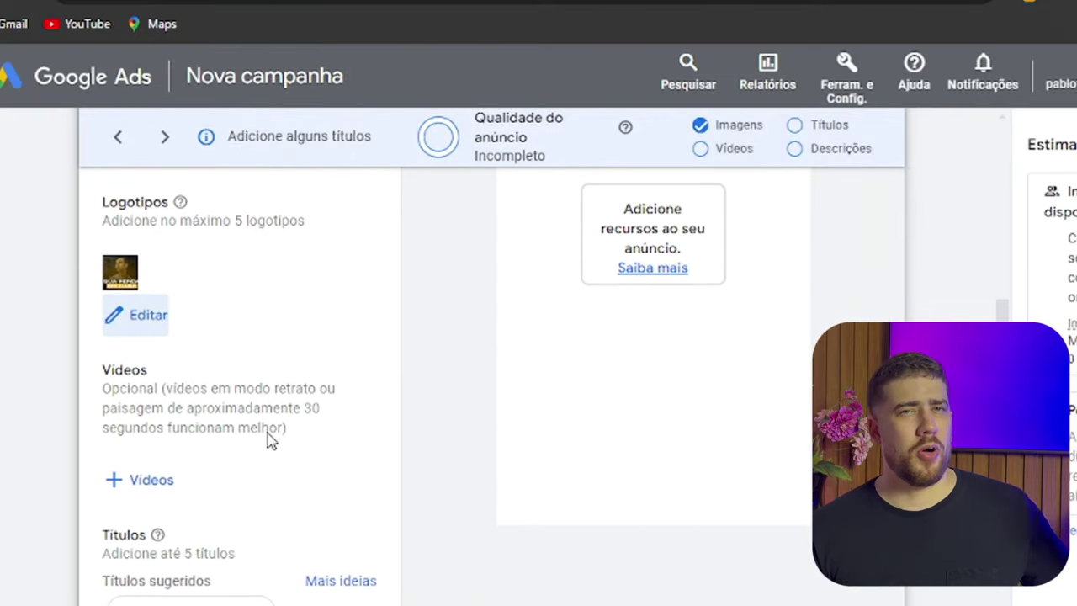
scroll(269, 441, down, 2)
click(286, 476)
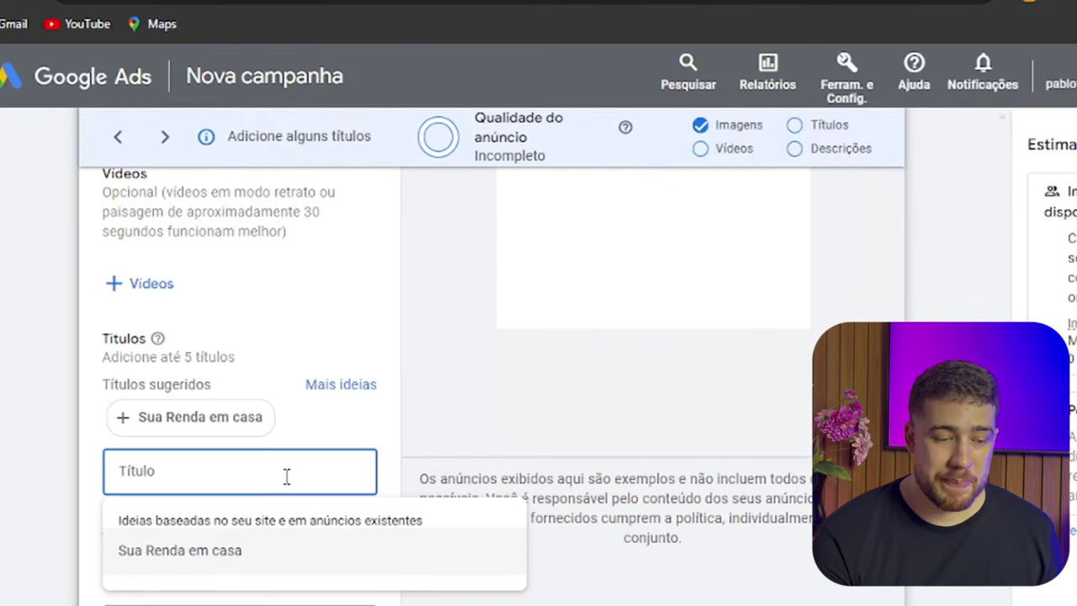
click(199, 416)
scroll(202, 353, down, 1)
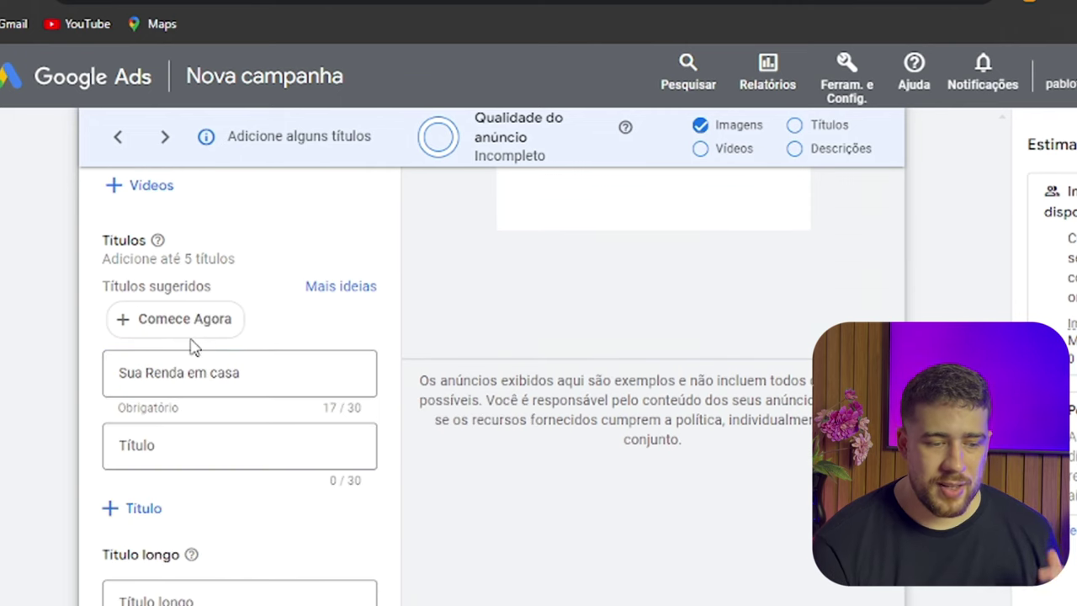
click(127, 330)
click(259, 447)
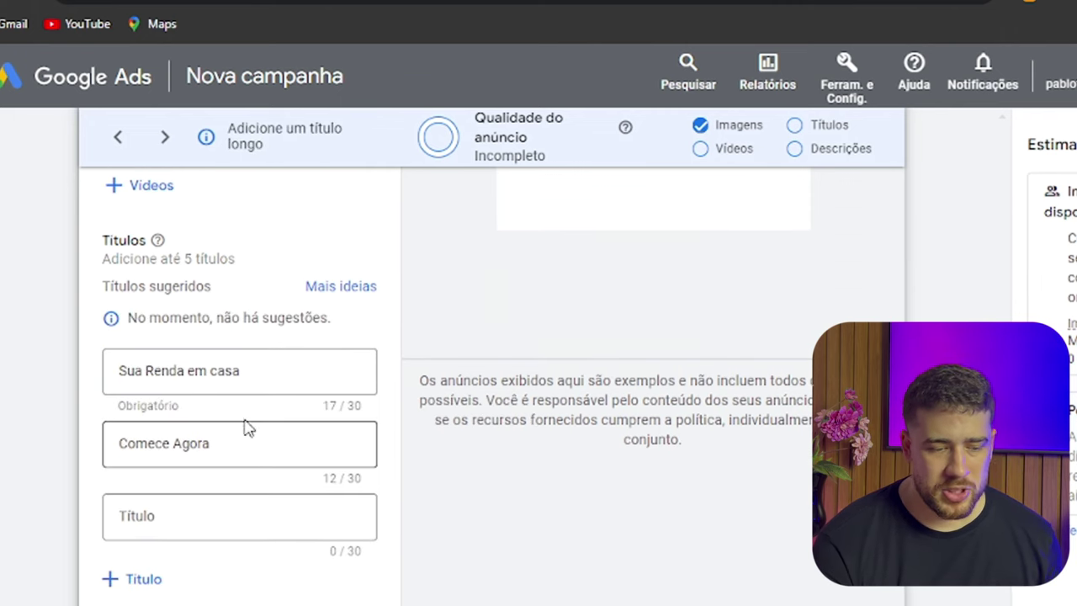
scroll(420, 365, up, 3)
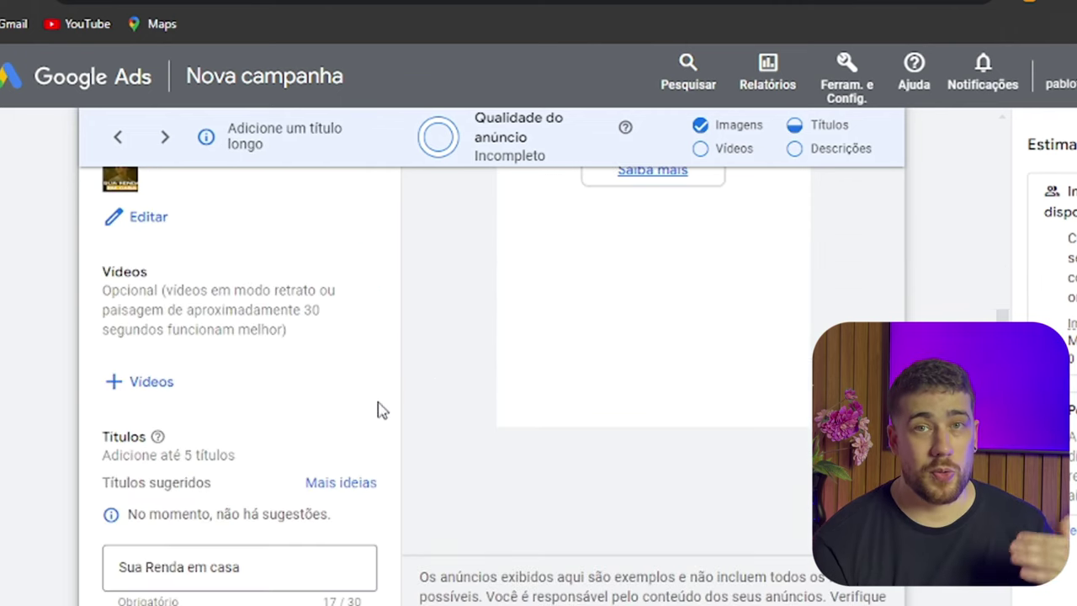
scroll(367, 373, down, 1)
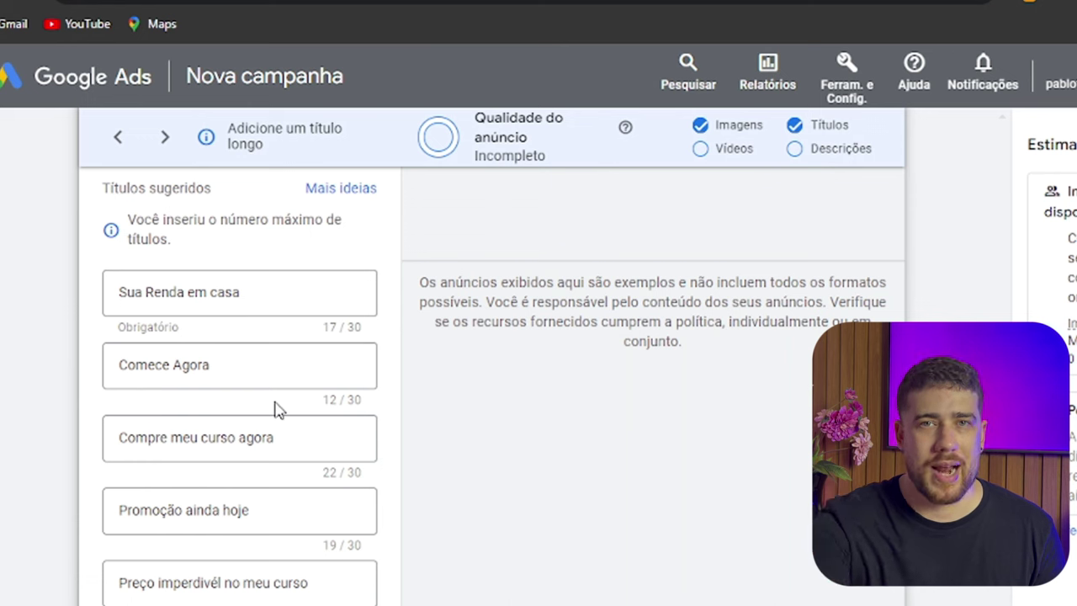
Set the long headline to "Compre o Curso sua renda em casa hoje por um preço imperdivél, clicando aqui agora"
scroll(331, 421, down, 4)
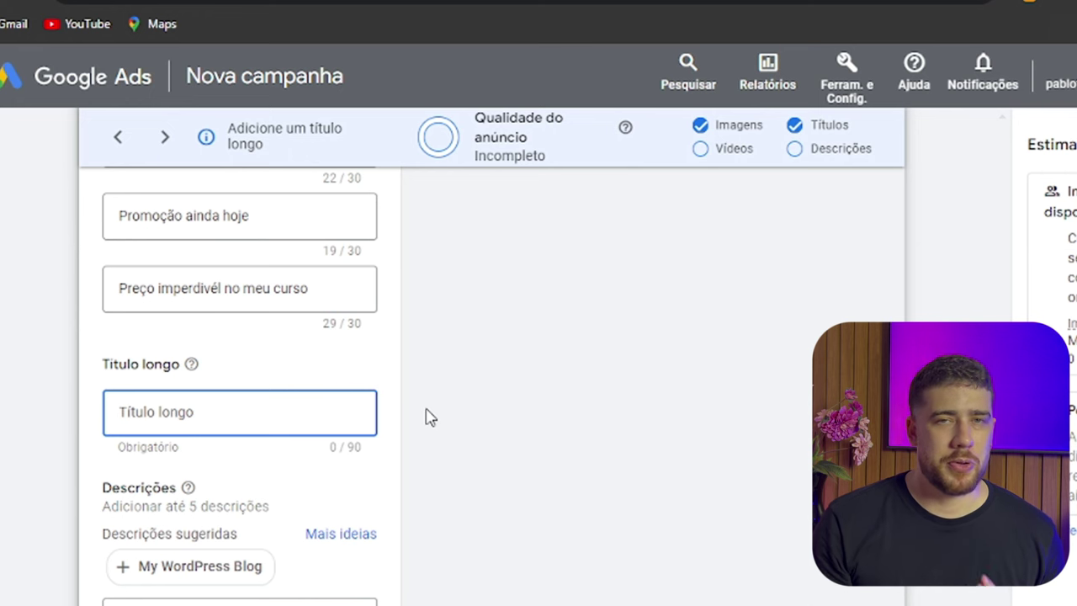
text(Compre o Curso sua renda em casa hoje por um preço imperdível, clicando aqui agora)
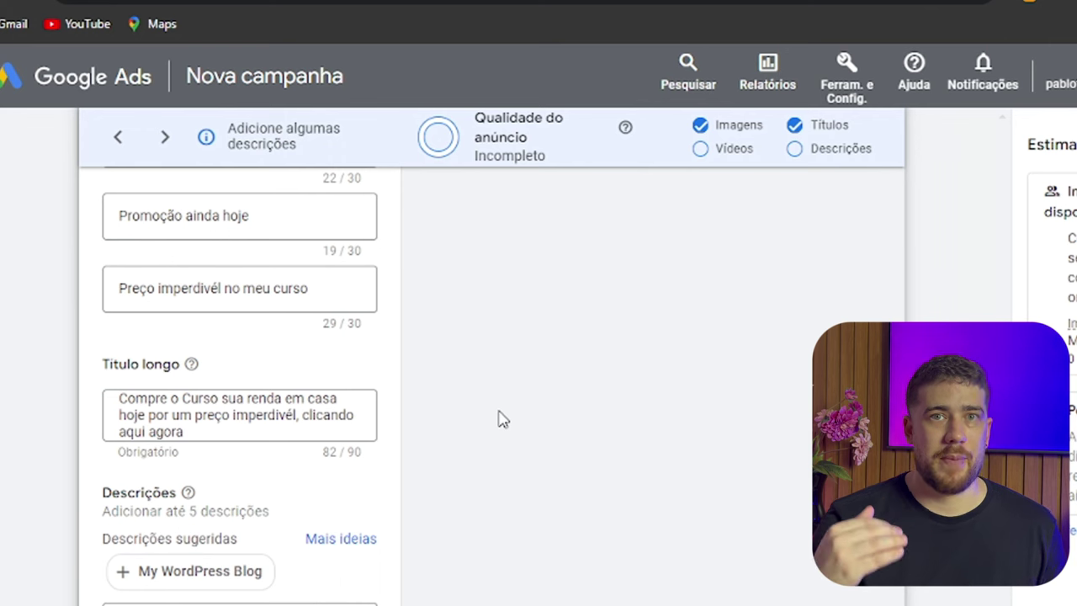
Add two descriptions: one starting "Curso sua renda em casa hoje" and "Compre hoje o curso sua renda em casa hoje, com preço promocional apenas hoje"
scroll(271, 445, down, 2)
click(272, 445)
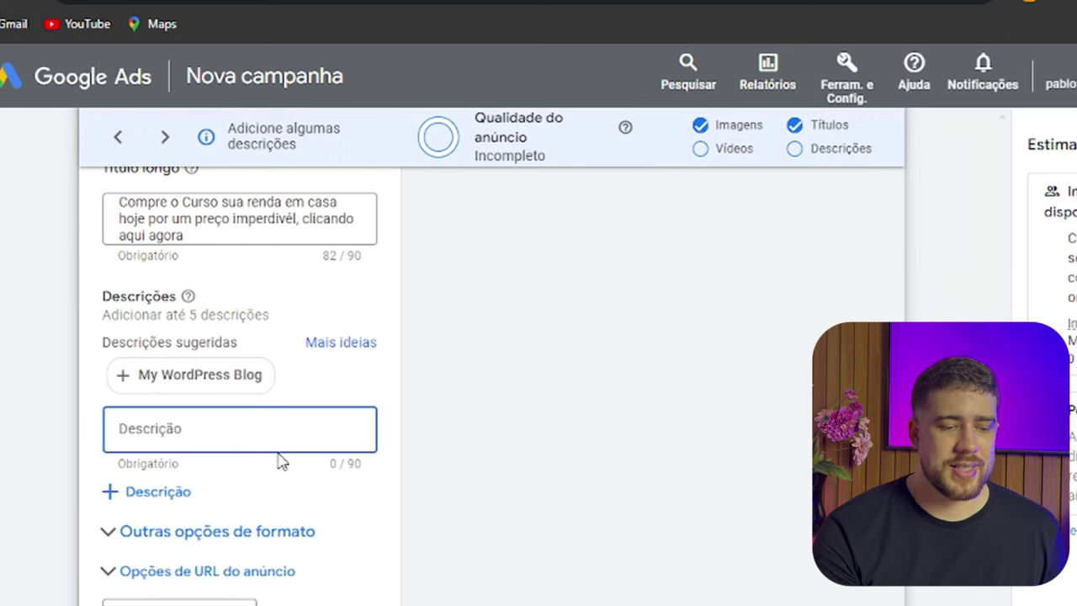
click(474, 389)
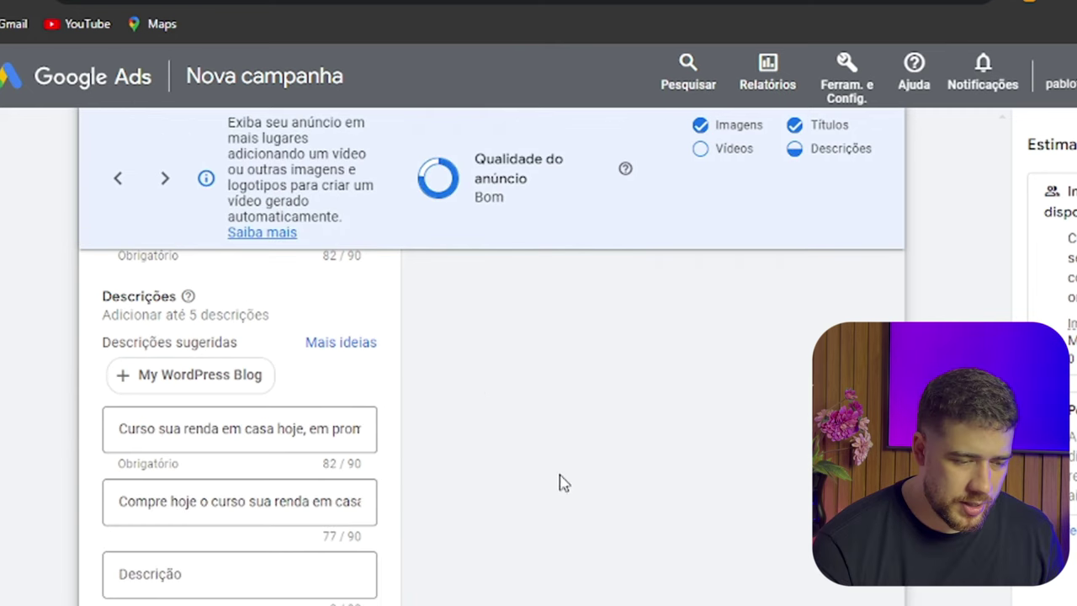
Examine the ad preview, including the second thumbnail's format, to see how the images, headlines and descriptions are combined
scroll(554, 484, down, 1)
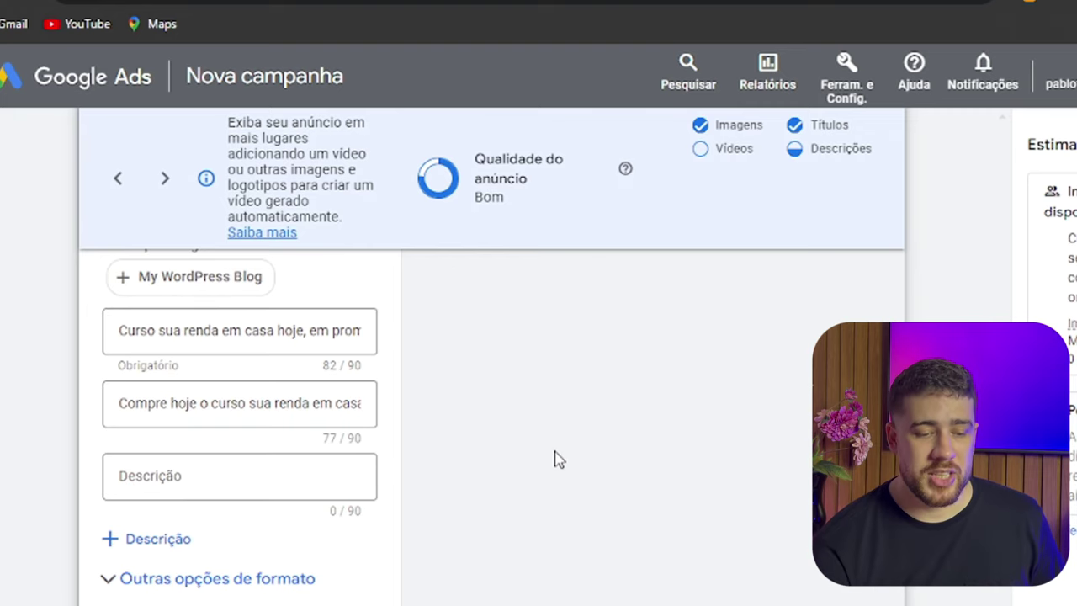
scroll(707, 435, up, 5)
scroll(708, 435, up, 6)
scroll(793, 349, down, 2)
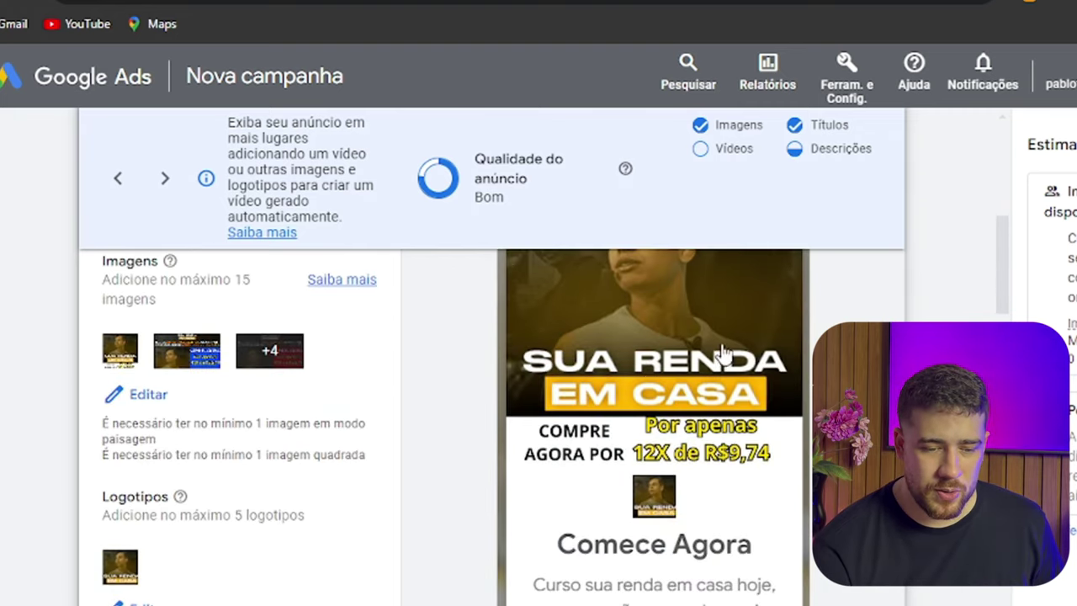
scroll(764, 412, up, 1)
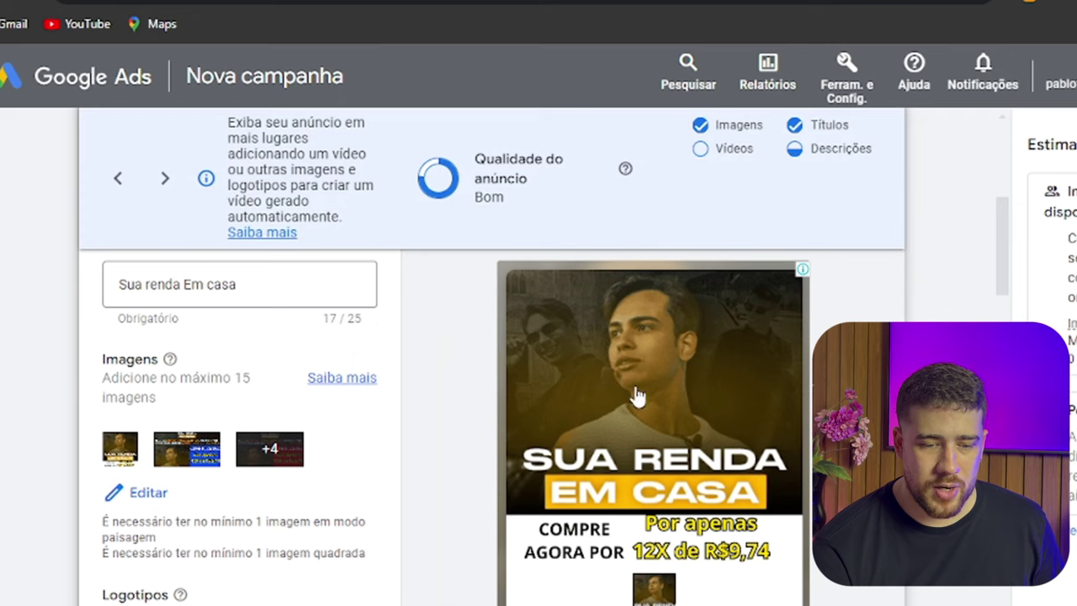
scroll(637, 396, down, 2)
scroll(728, 420, down, 4)
click(548, 413)
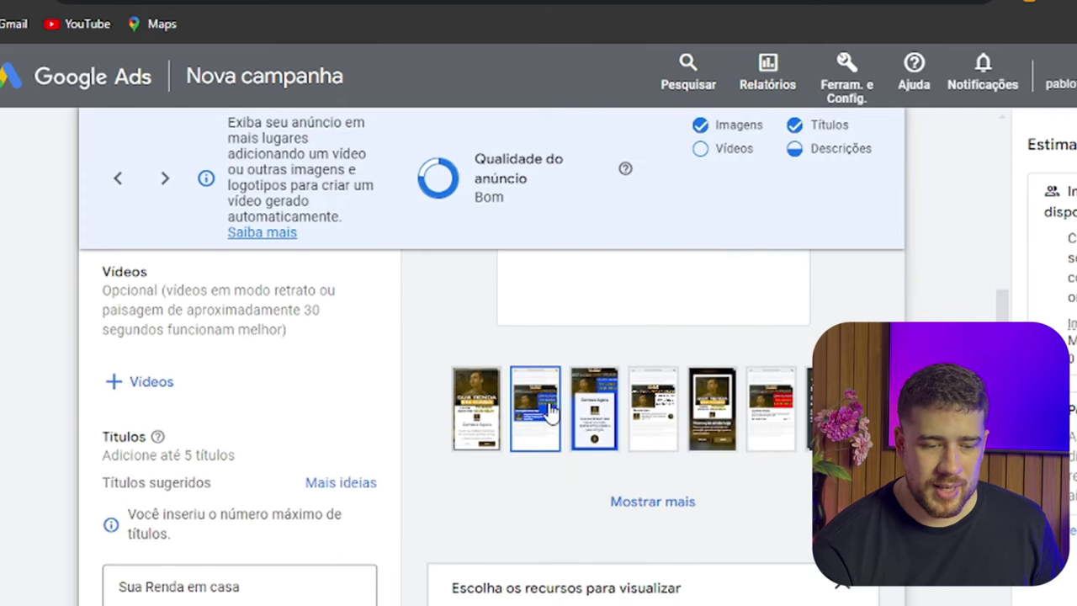
scroll(625, 384, up, 1)
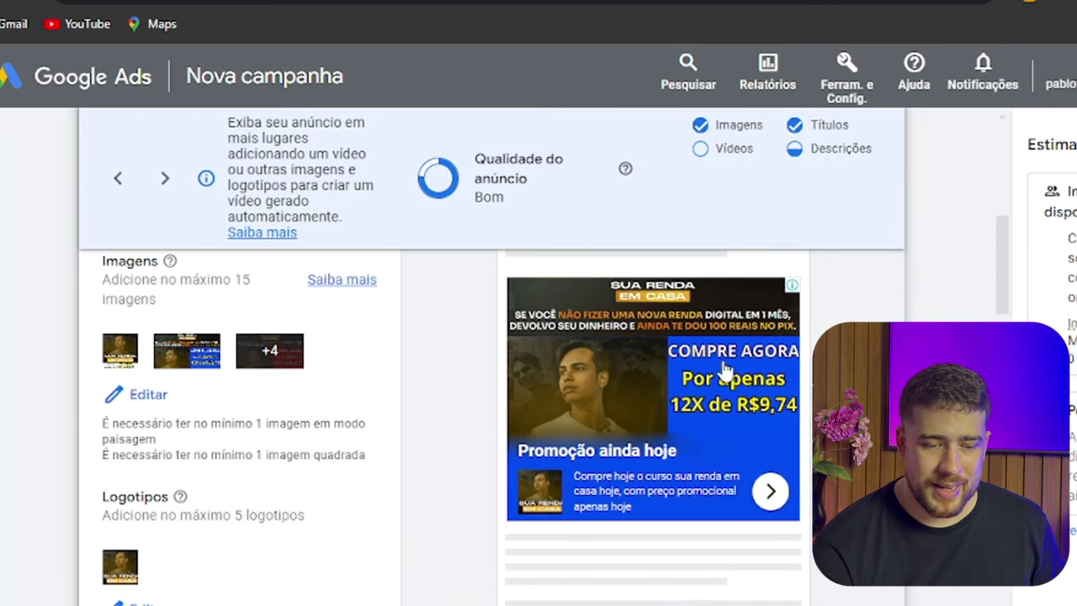
scroll(535, 389, down, 3)
Enable the call-to-action text option for the ad and set it to Compre Agora, keeping Portuguese as the language
scroll(437, 400, down, 10)
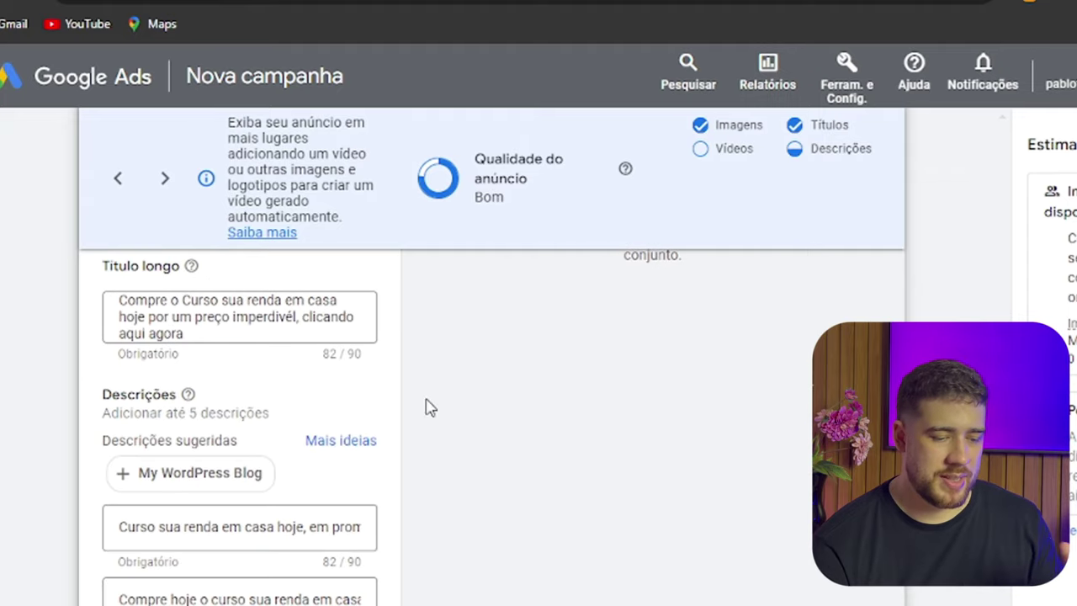
scroll(467, 404, down, 2)
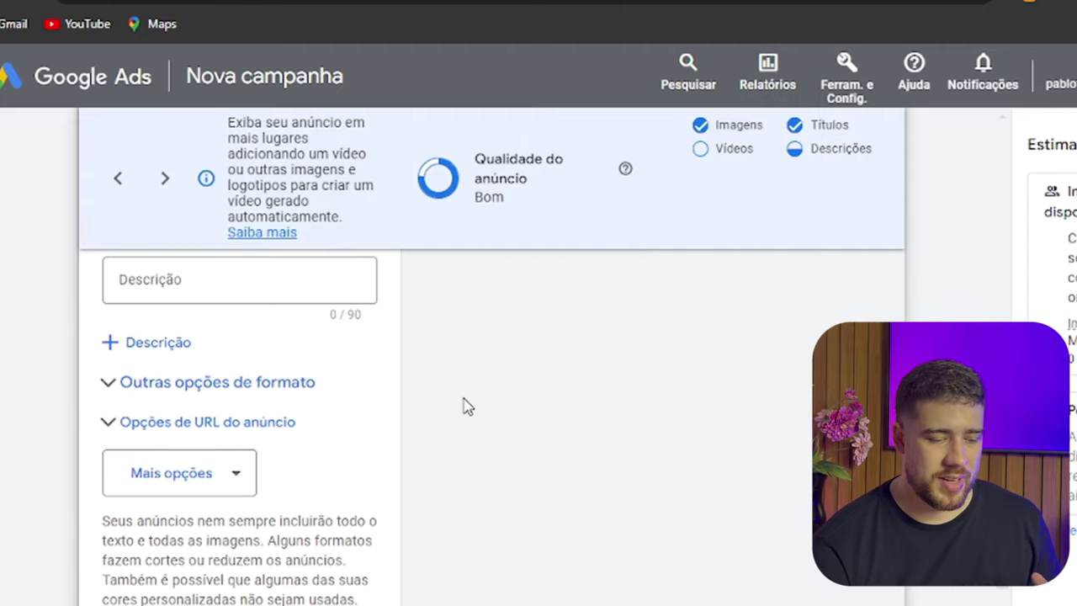
scroll(255, 409, up, 2)
scroll(259, 368, down, 1)
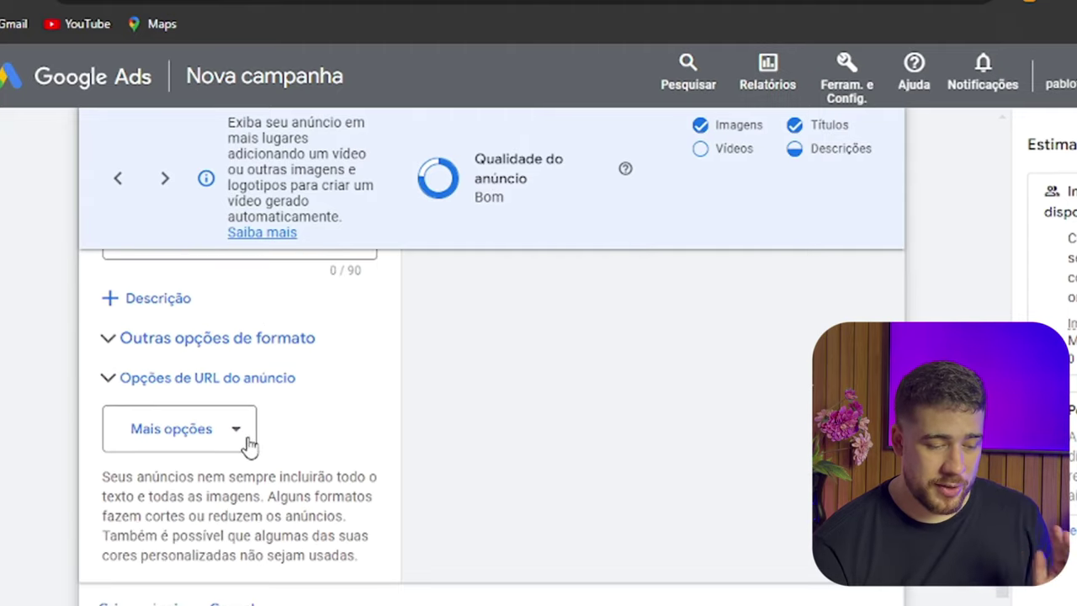
click(233, 435)
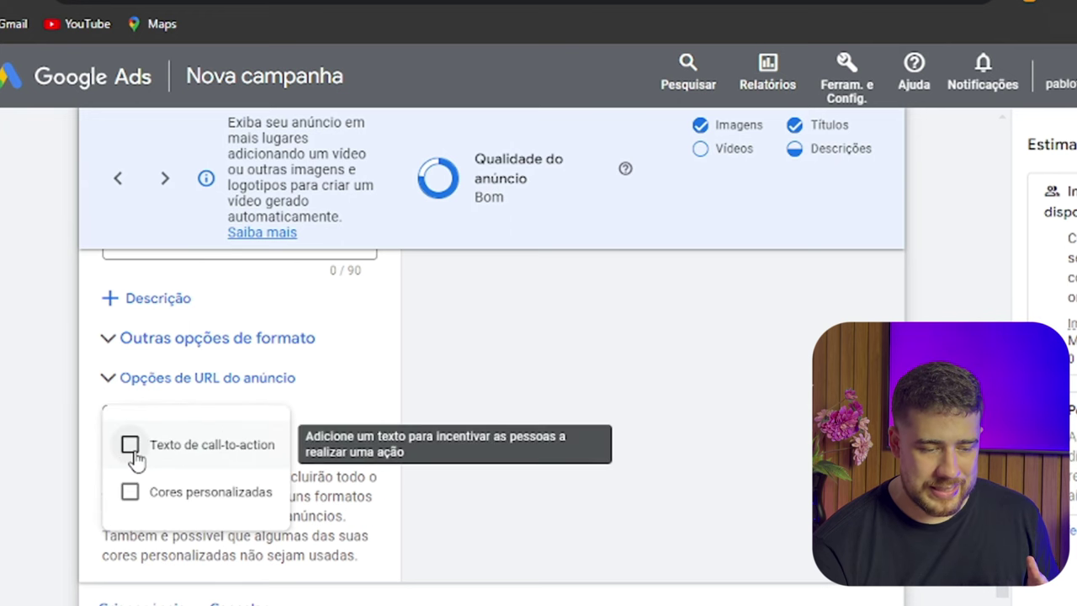
click(495, 361)
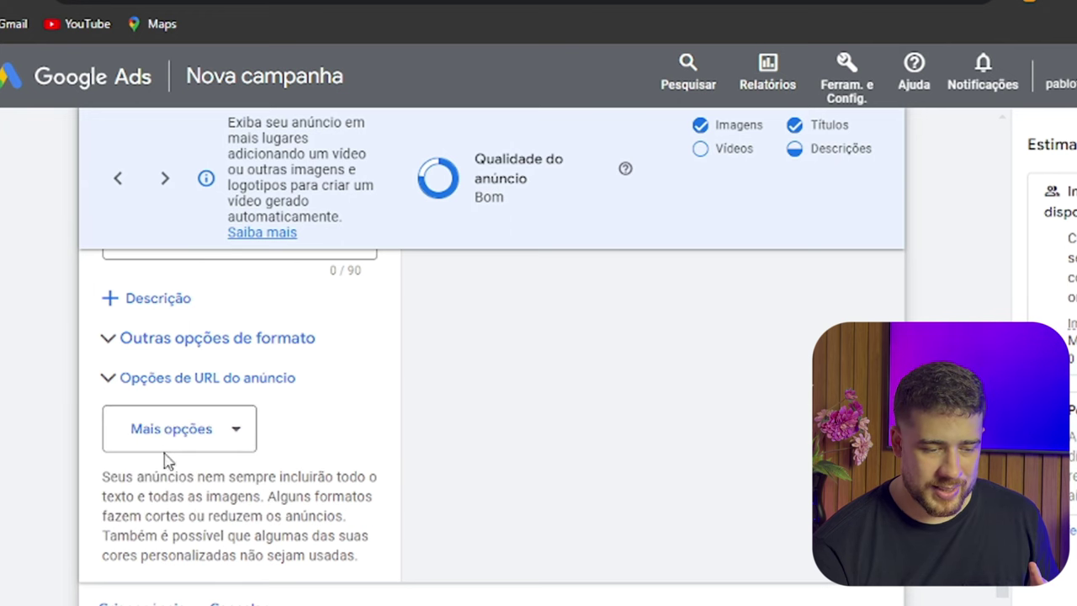
click(240, 435)
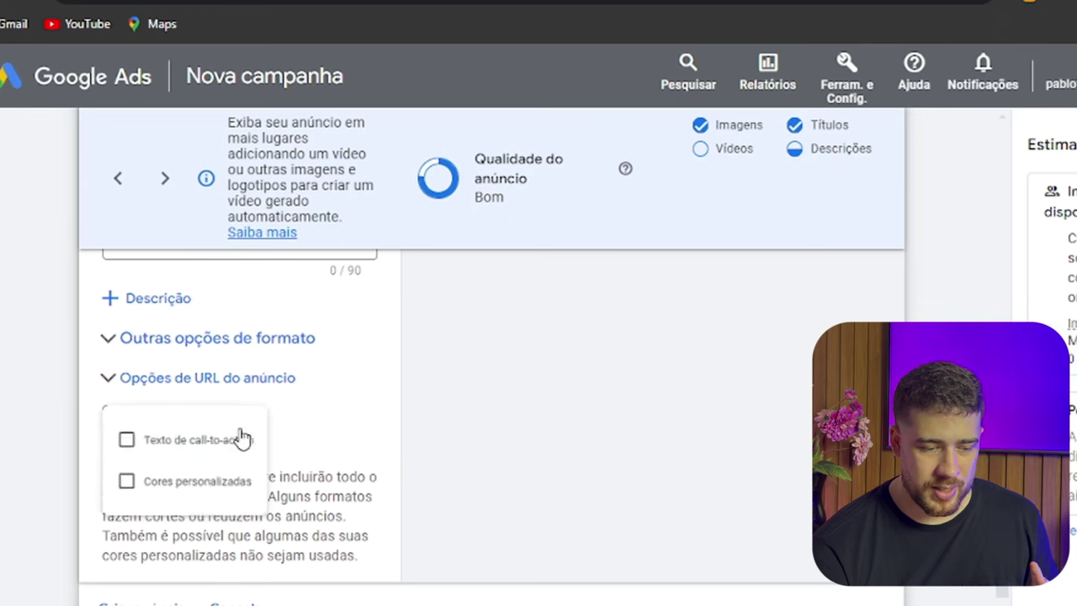
click(129, 445)
scroll(324, 435, down, 1)
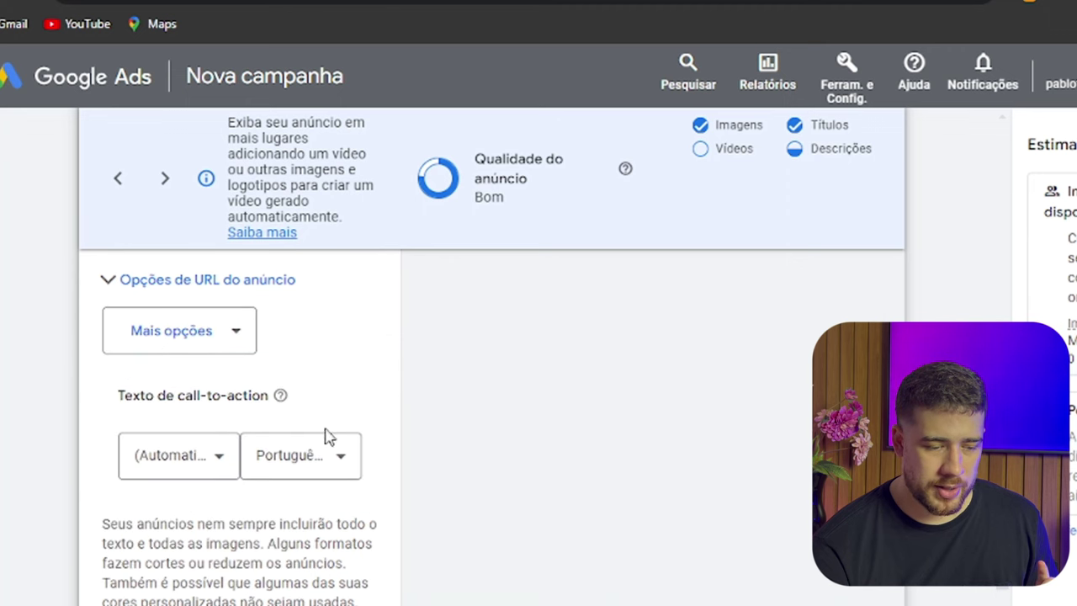
click(221, 461)
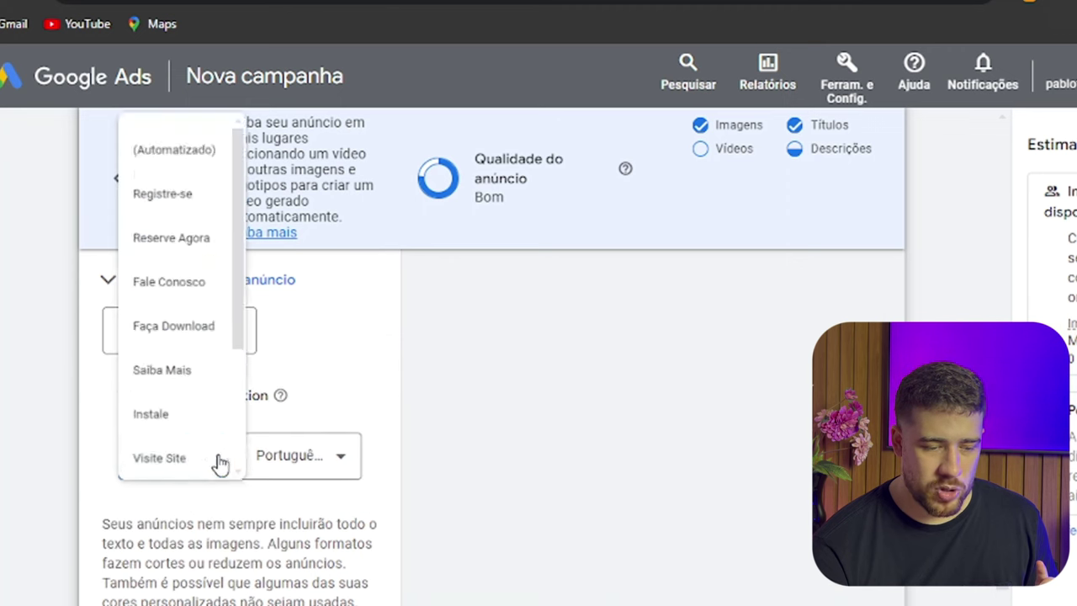
click(208, 305)
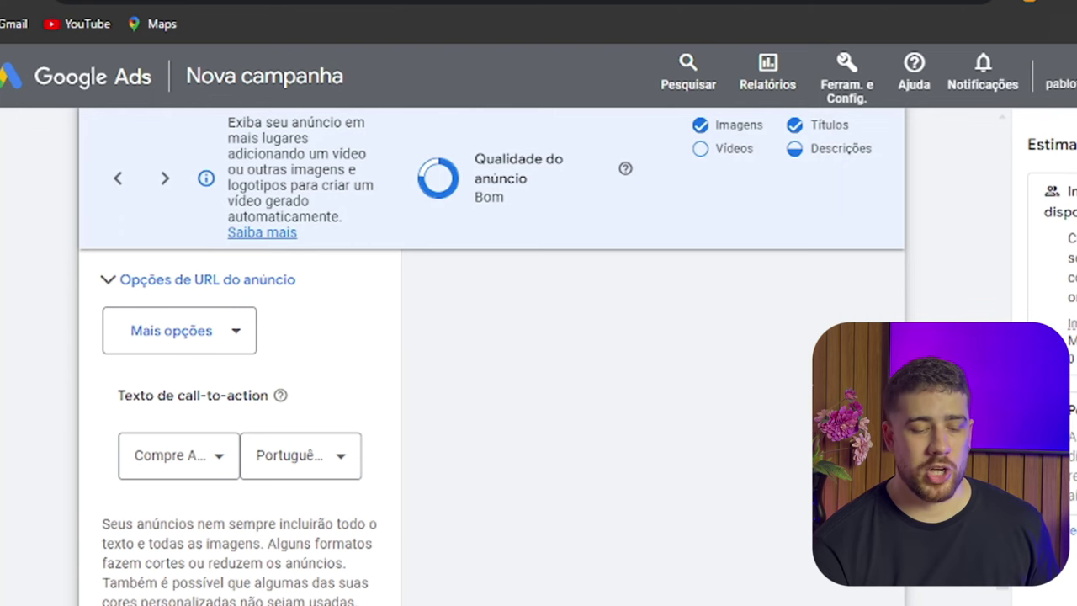
Continue to the campaign review and check the campaign settings, budget, bidding, targeting and ad summary
scroll(767, 485, down, 2)
click(855, 588)
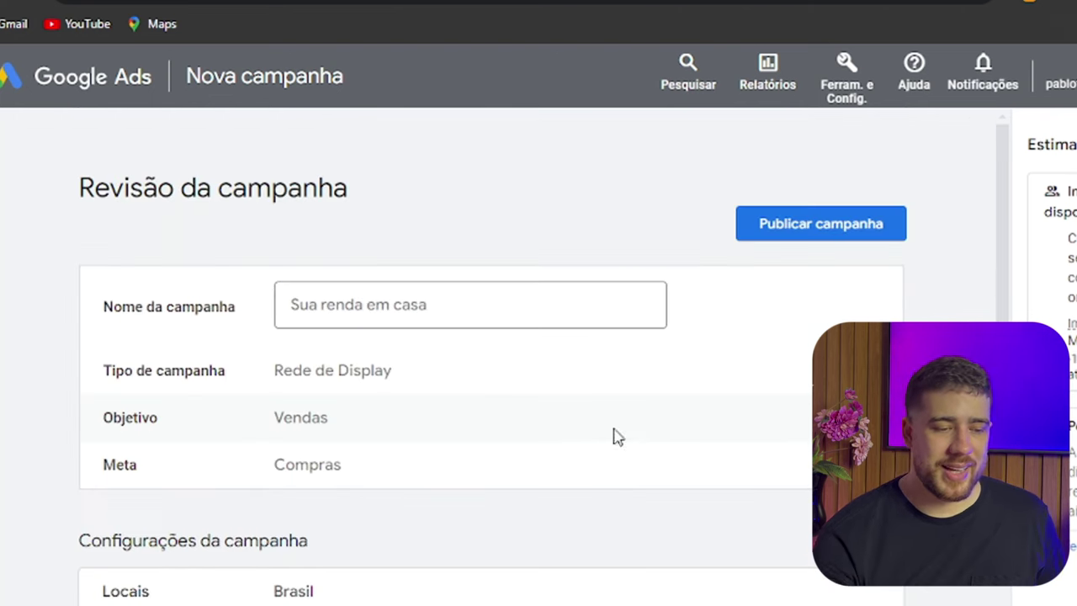
scroll(532, 400, down, 4)
scroll(525, 377, down, 4)
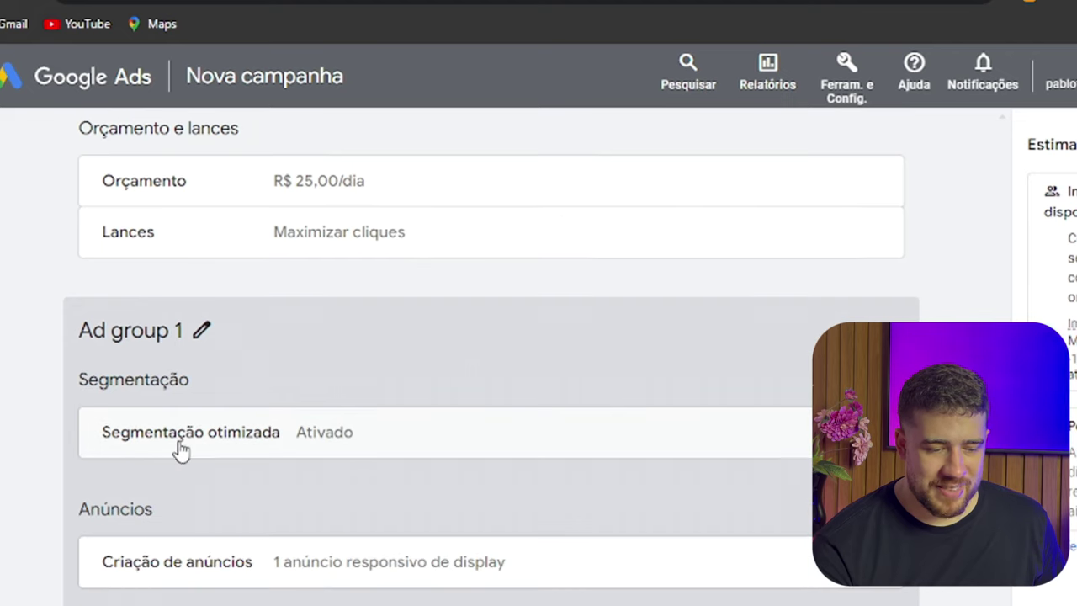
scroll(215, 444, down, 1)
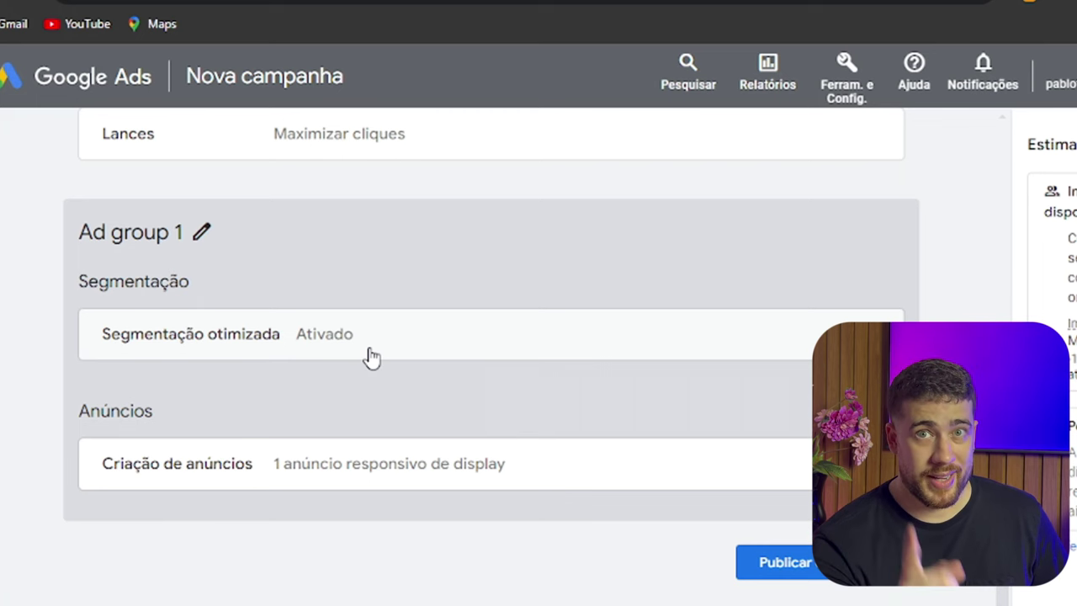
Publish the campaign and open the targeting of Ad group 1 for editing from its settings
click(794, 575)
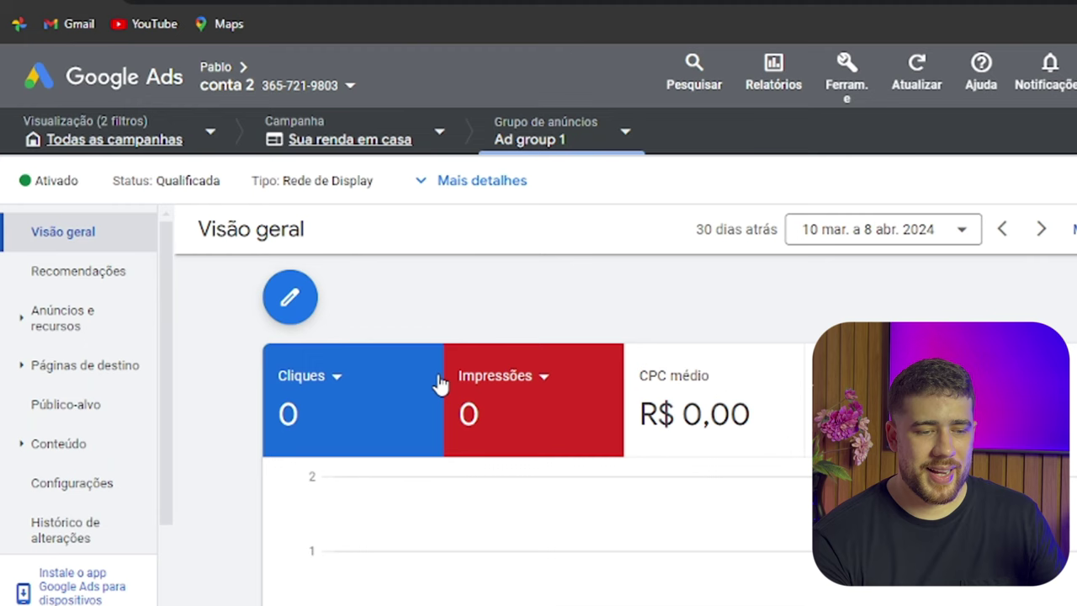
scroll(439, 384, down, 1)
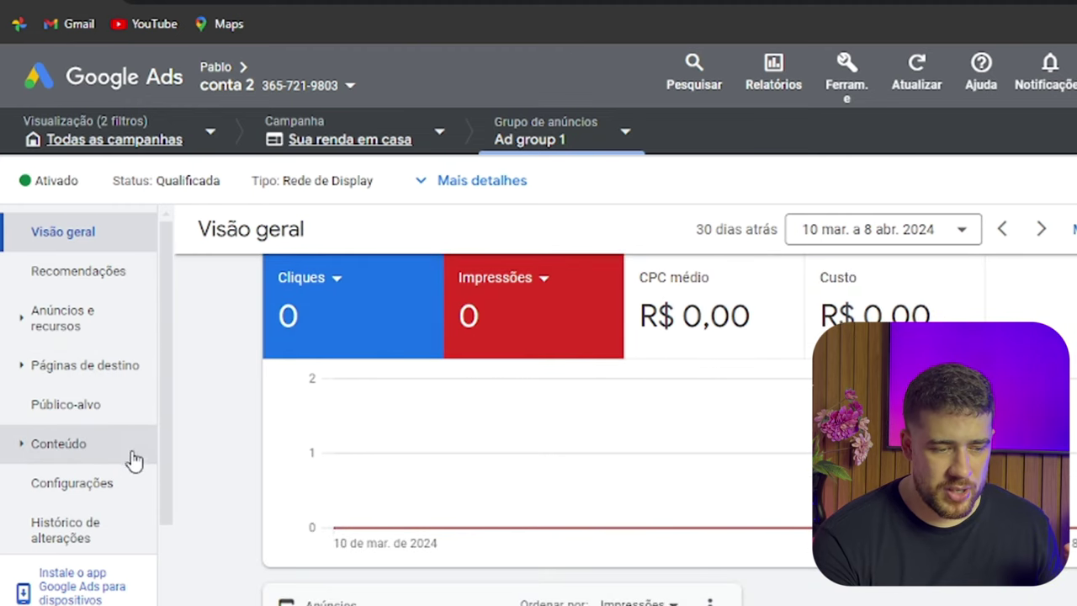
click(126, 494)
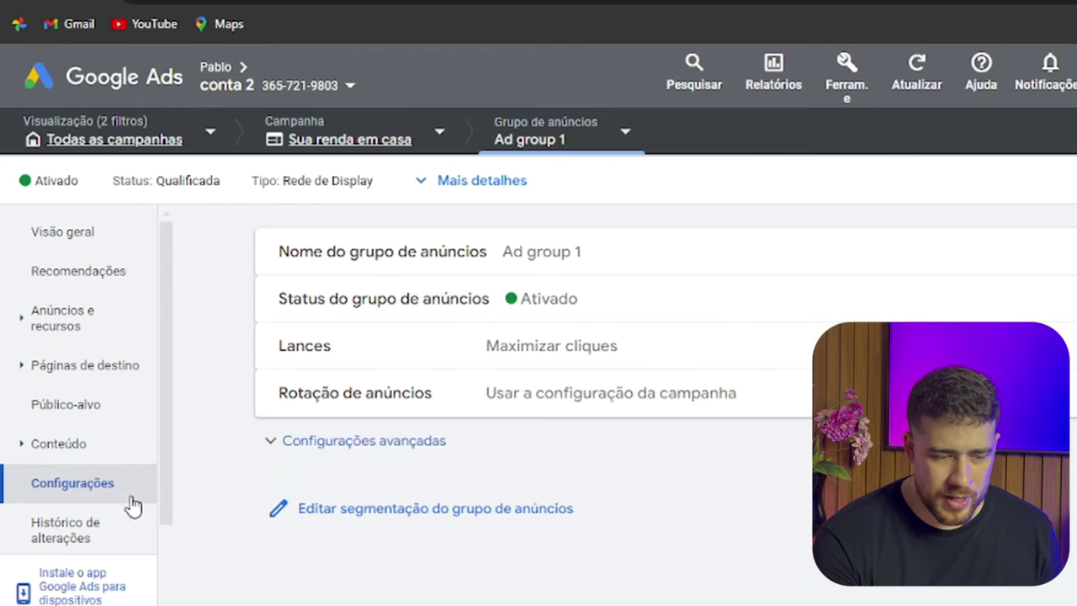
click(399, 508)
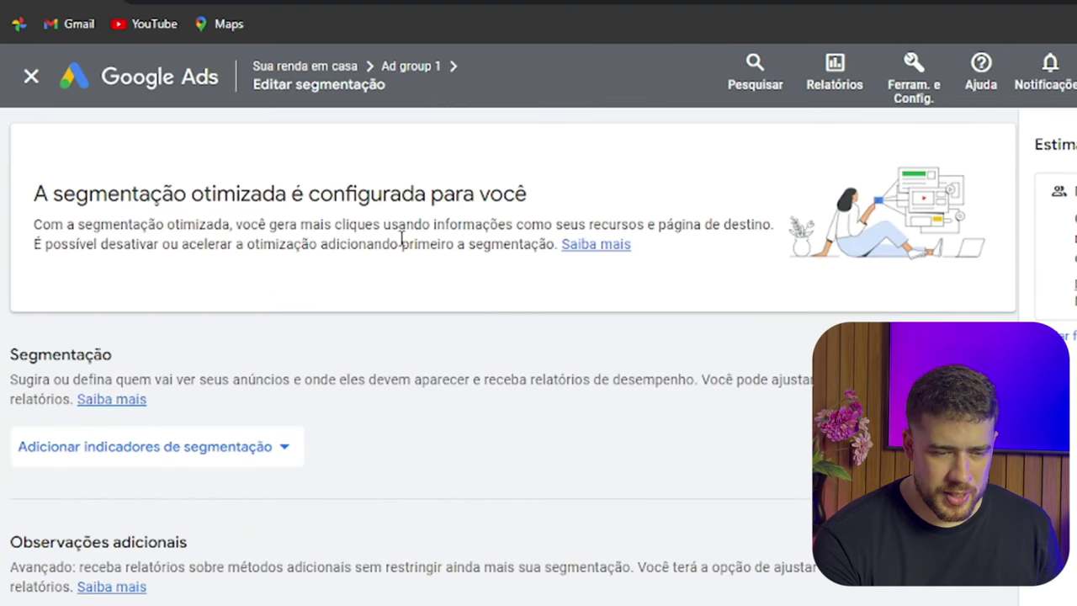
Add Canais as a targeting signal for the ad group and open its targeted channels for editing
click(265, 459)
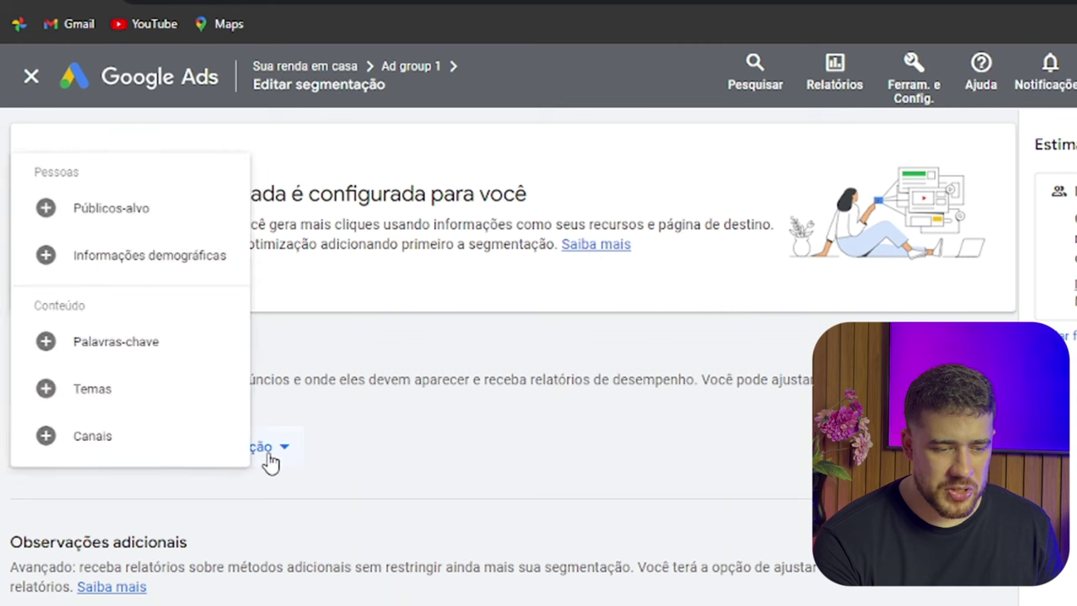
click(74, 436)
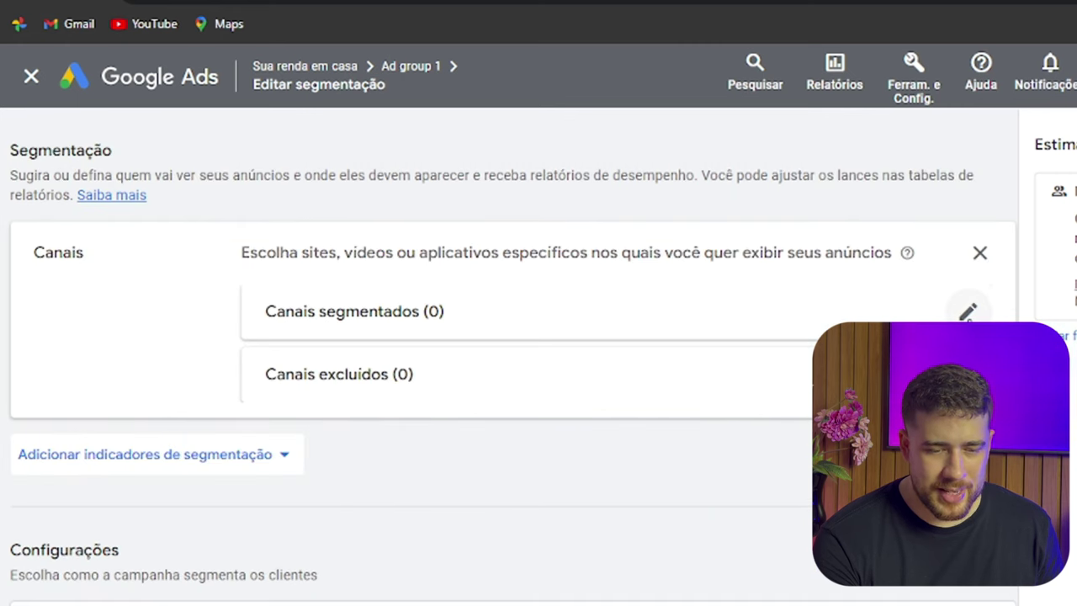
click(968, 312)
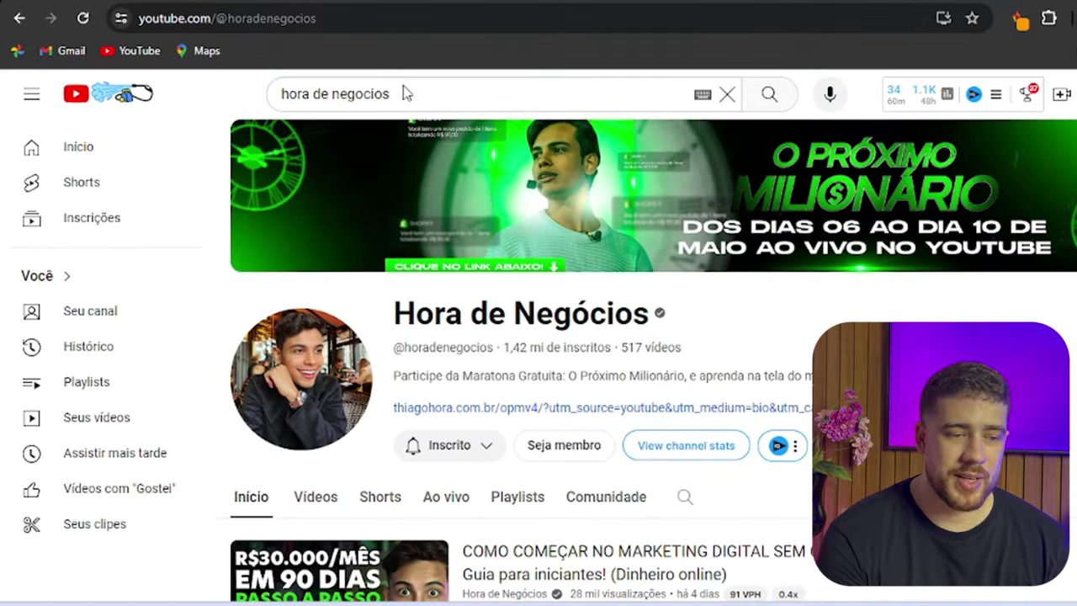
triple_click(252, 19)
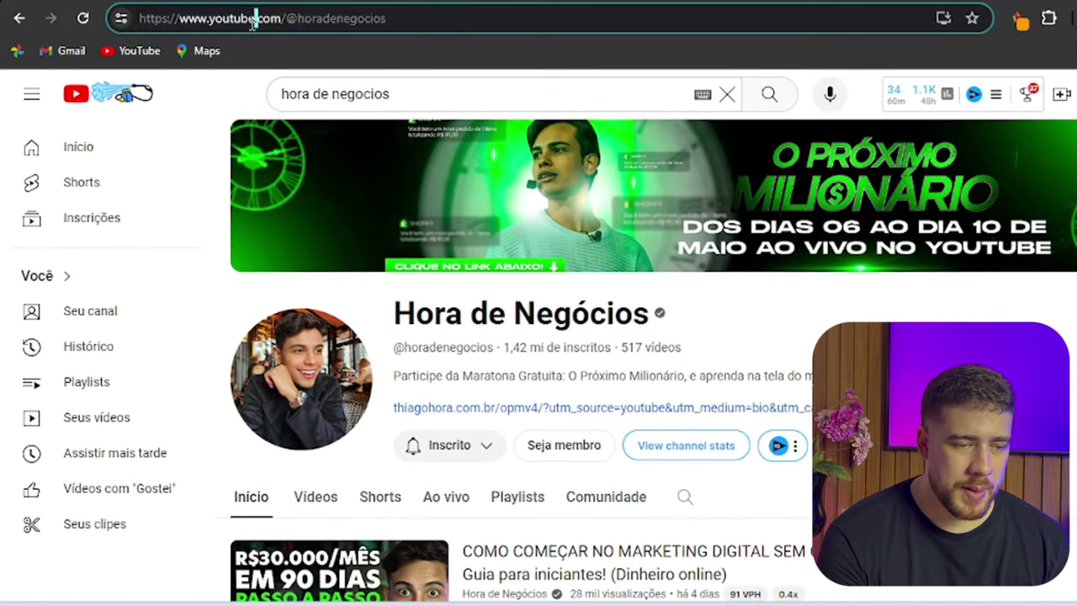
right_click(246, 25)
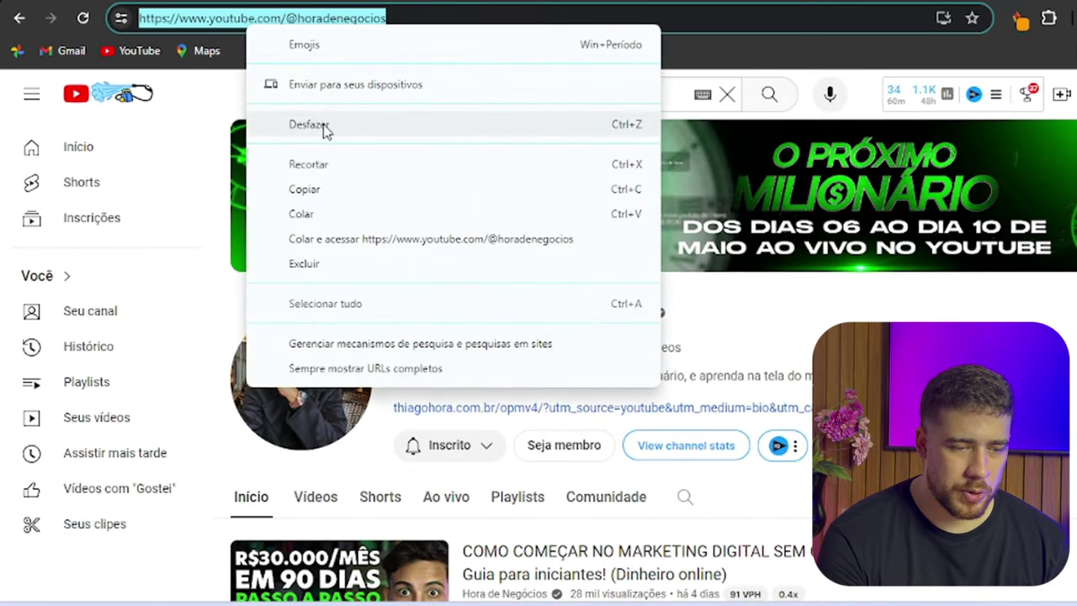
click(339, 188)
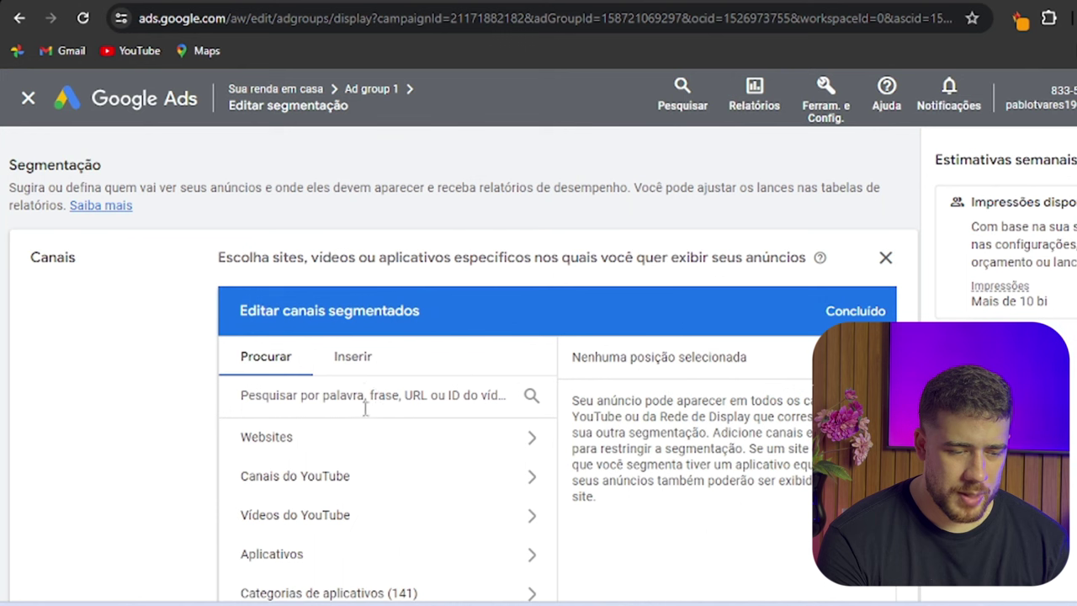
Find the YouTube channel Hora de Negócios by its copied URL and add it to the ad group's targeted channels
click(363, 399)
key(ctrl+v)
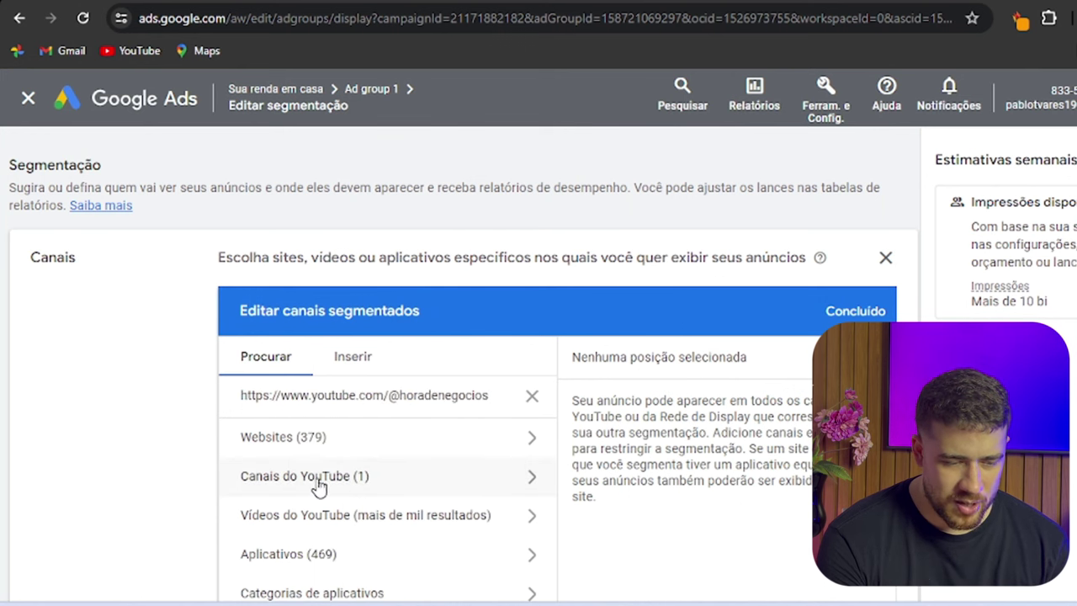
click(420, 479)
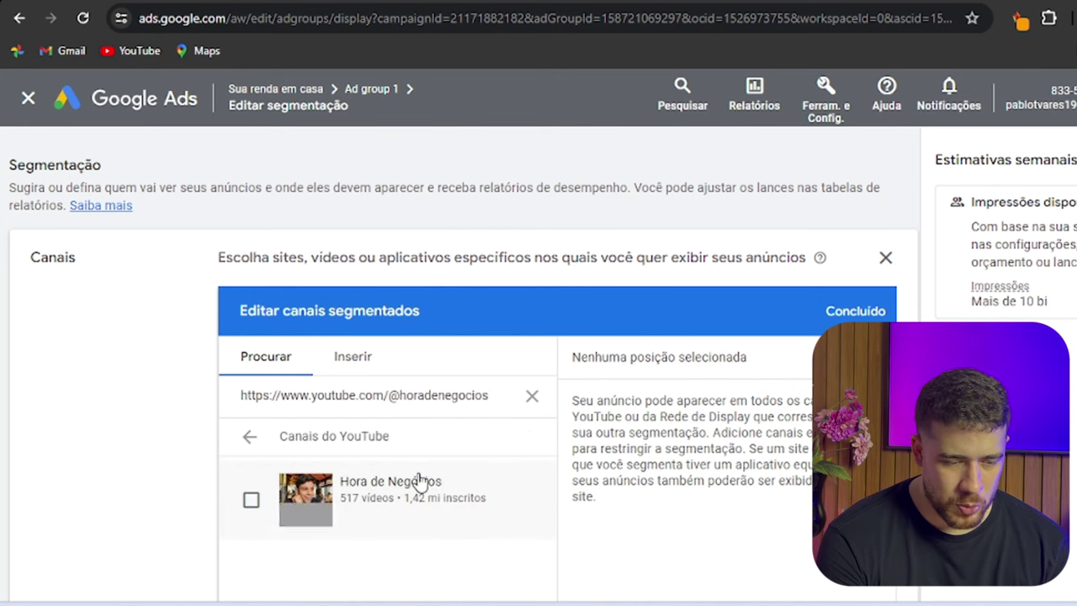
click(252, 499)
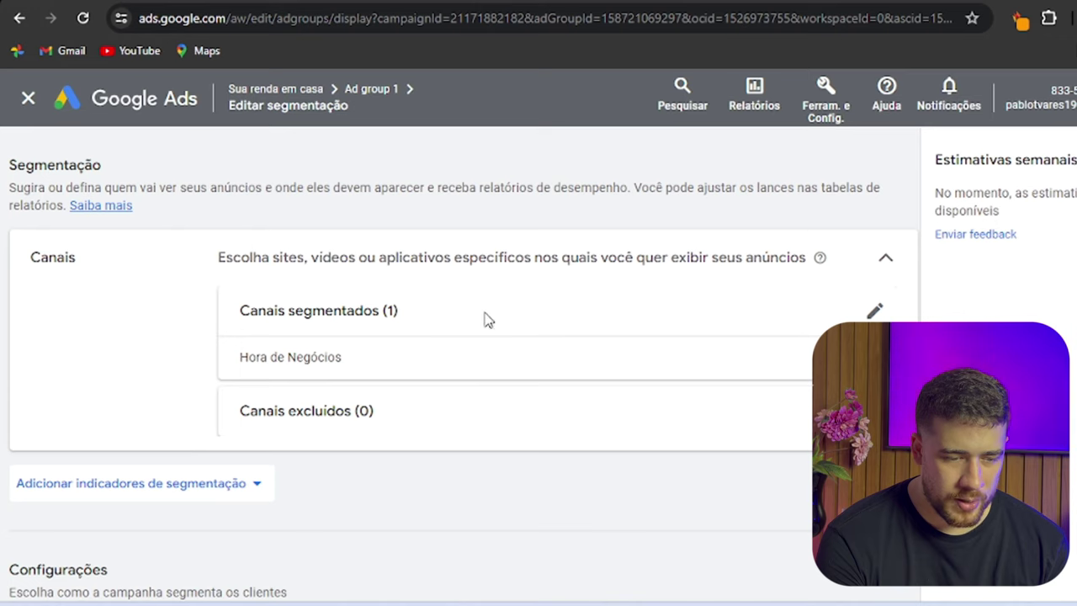
Turn off optimized targeting for the ad group and save the targeting changes
scroll(485, 317, down, 2)
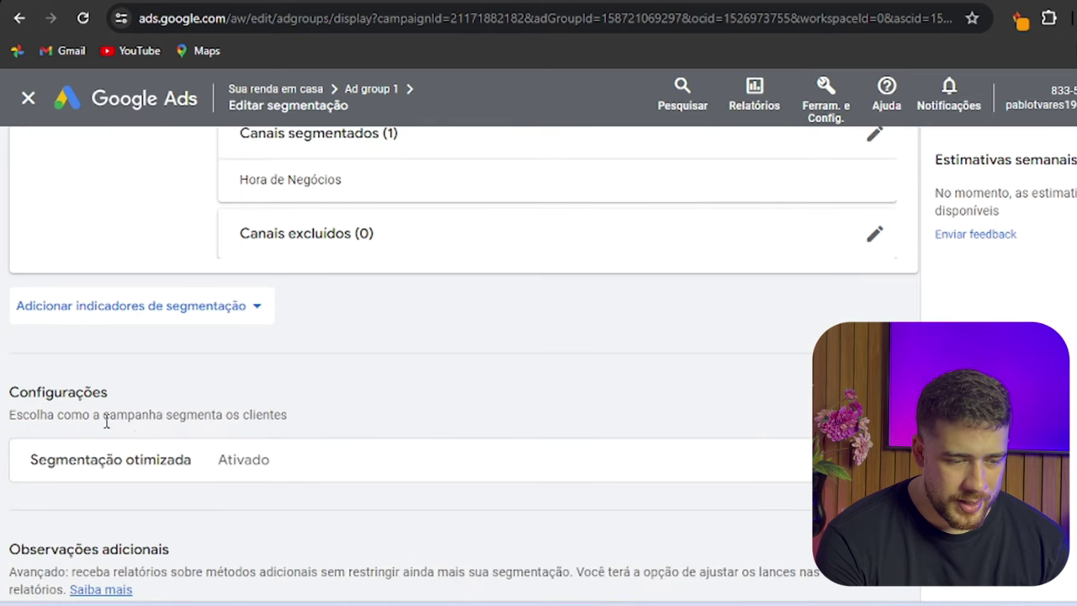
click(398, 461)
click(232, 463)
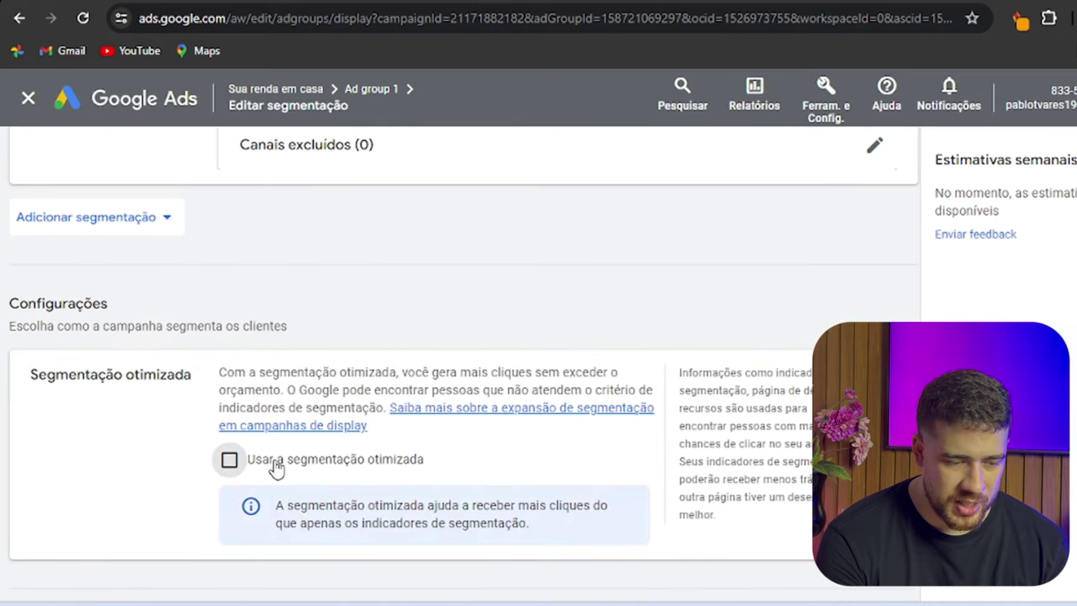
click(694, 387)
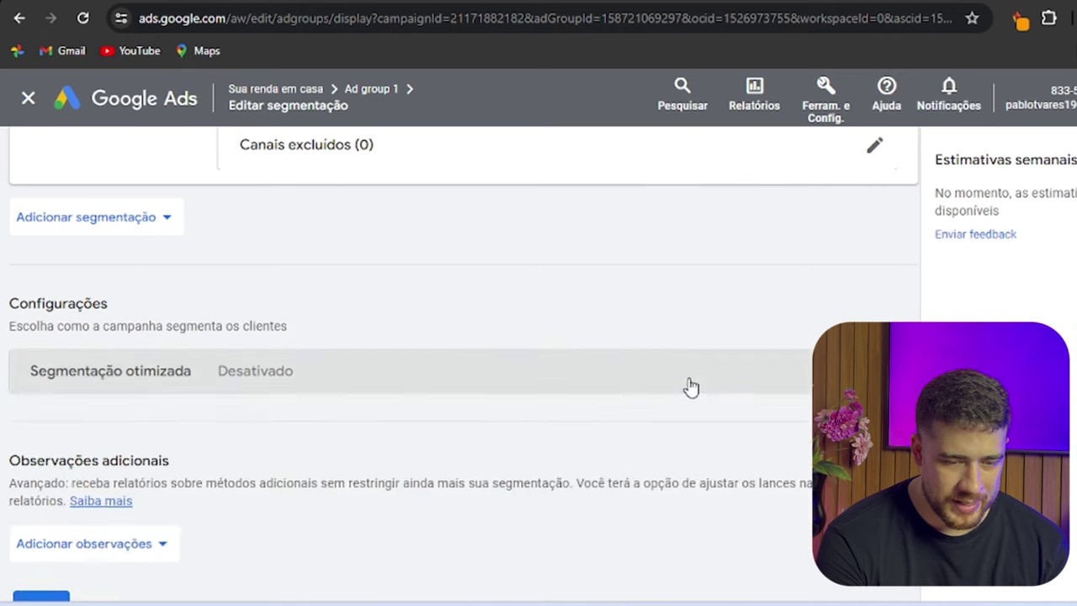
scroll(378, 284, up, 2)
scroll(519, 350, up, 1)
scroll(544, 324, down, 4)
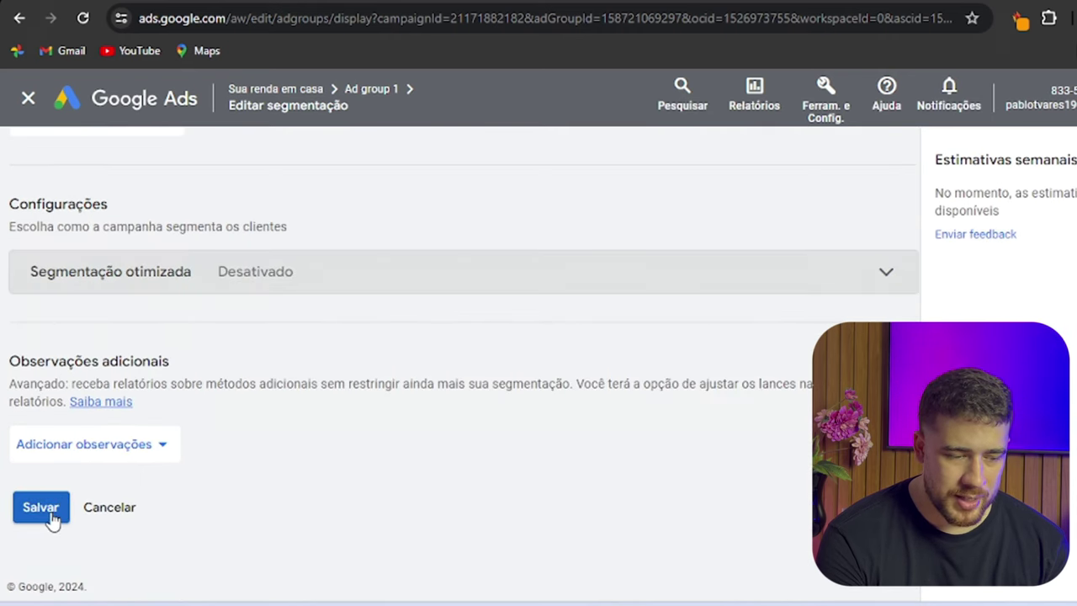
click(41, 508)
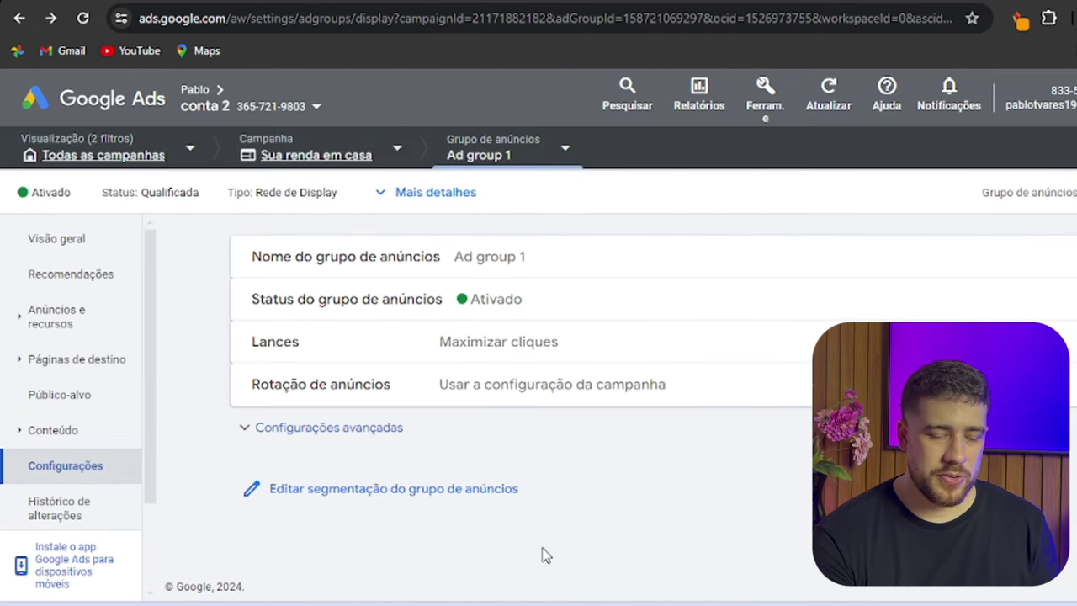
Reopen the targeting of Ad group 1 for editing
click(368, 496)
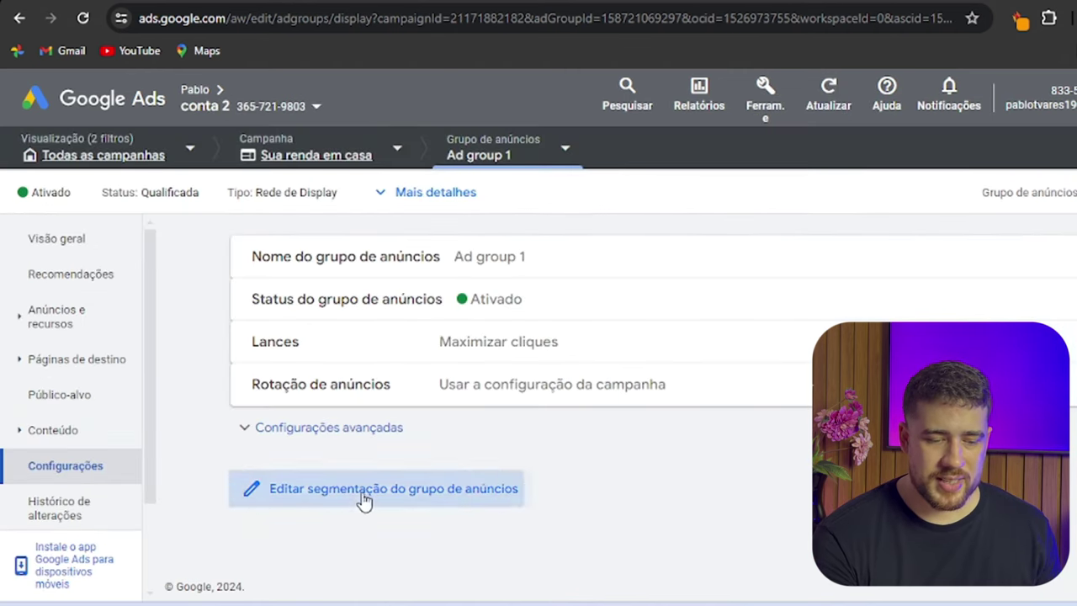